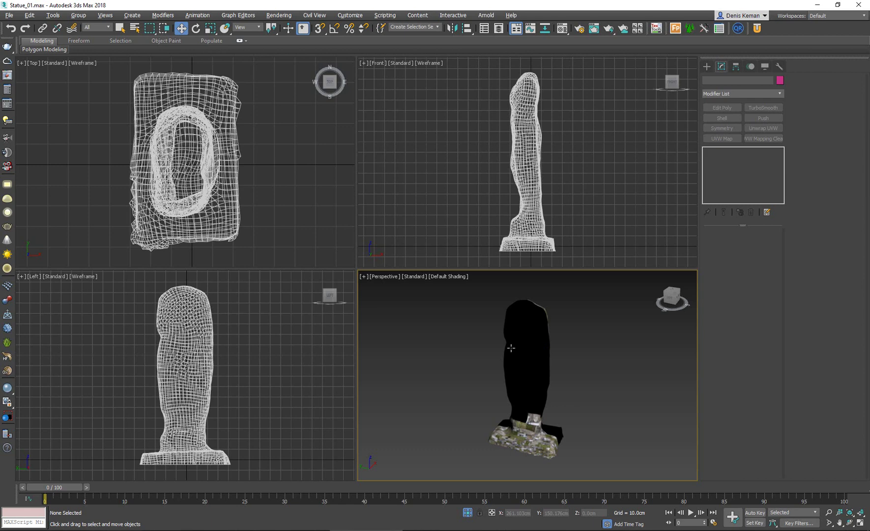
Examine the low-poly statue's topology in wireframe in the Perspective view, then return to shaded display
{"action": "left_click", "coordinate": [511, 347]}
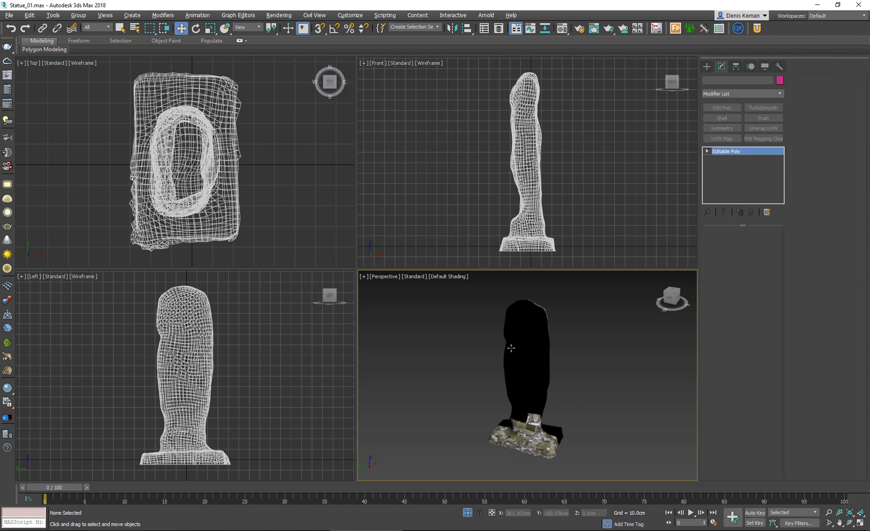
{"action": "scroll", "coordinate": [512, 348], "scroll_direction": "up", "scroll_amount": 3}
{"action": "key", "text": "F3"}
{"action": "scroll", "coordinate": [527, 362], "scroll_direction": "down", "scroll_amount": 2}
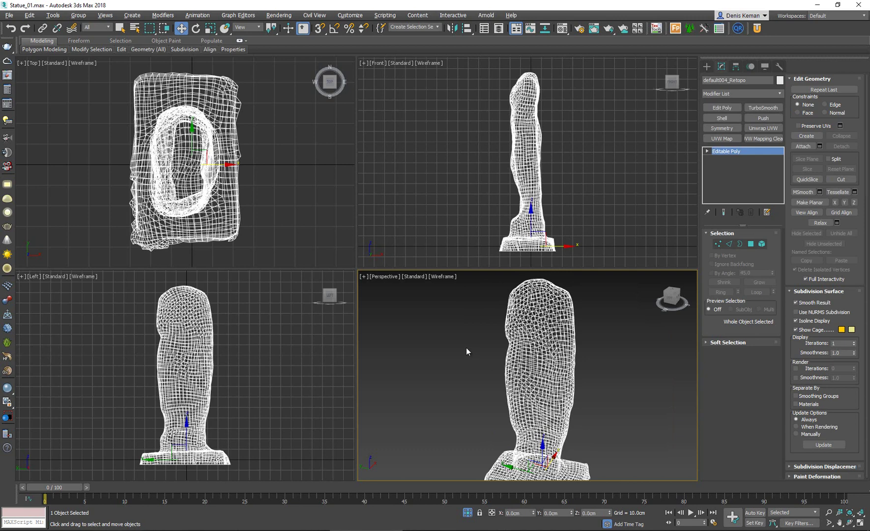
{"action": "left_click", "coordinate": [453, 310]}
{"action": "key", "text": "F3"}
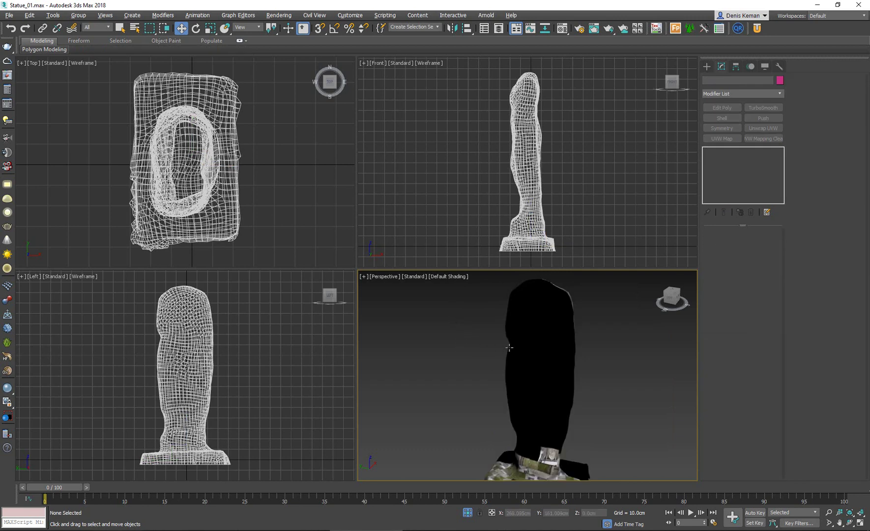
Maximize the Perspective viewport and unhide the original textured statue overlapping the low-poly one
{"action": "right_click", "coordinate": [509, 346]}
{"action": "left_click", "coordinate": [436, 347]}
{"action": "key", "text": "alt+w"}
{"action": "right_click", "coordinate": [354, 289]}
{"action": "left_click", "coordinate": [387, 220]}
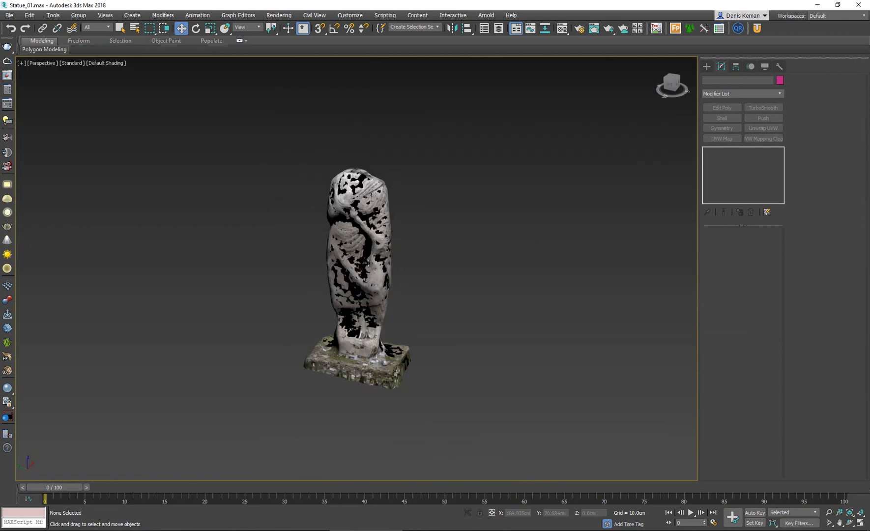
Move the low-poly statue beside the textured original, to about -99 cm on the Y axis
{"action": "left_click", "coordinate": [368, 254]}
{"action": "left_click_drag", "start_coordinate": [346, 367], "coordinate": [459, 396]}
{"action": "left_click", "coordinate": [414, 305]}
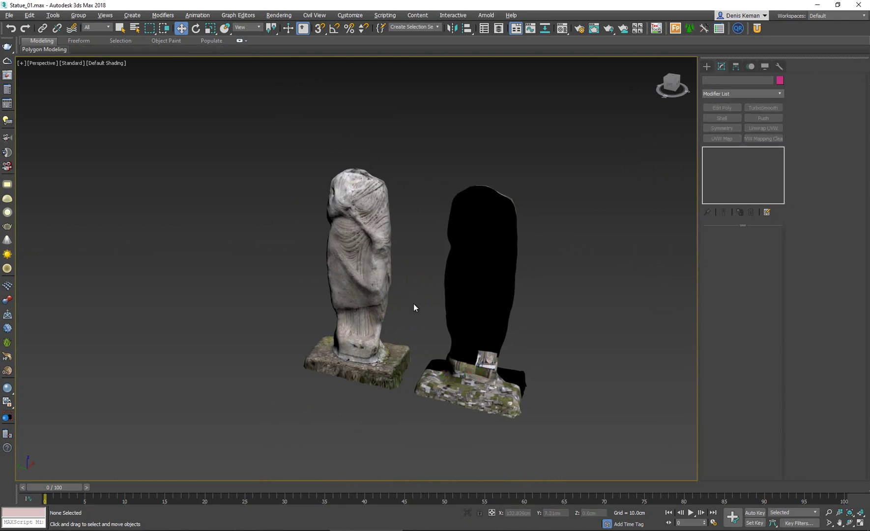
Compare the textured original and the low-poly statue side by side from several angles
{"action": "scroll", "coordinate": [438, 328], "scroll_direction": "up", "scroll_amount": 4}
{"action": "scroll", "coordinate": [443, 315], "scroll_direction": "down", "scroll_amount": 2}
{"action": "left_click", "coordinate": [623, 225]}
{"action": "scroll", "coordinate": [620, 227], "scroll_direction": "up", "scroll_amount": 2}
{"action": "middle_click_drag", "start_coordinate": [619, 227], "coordinate": [533, 294]}
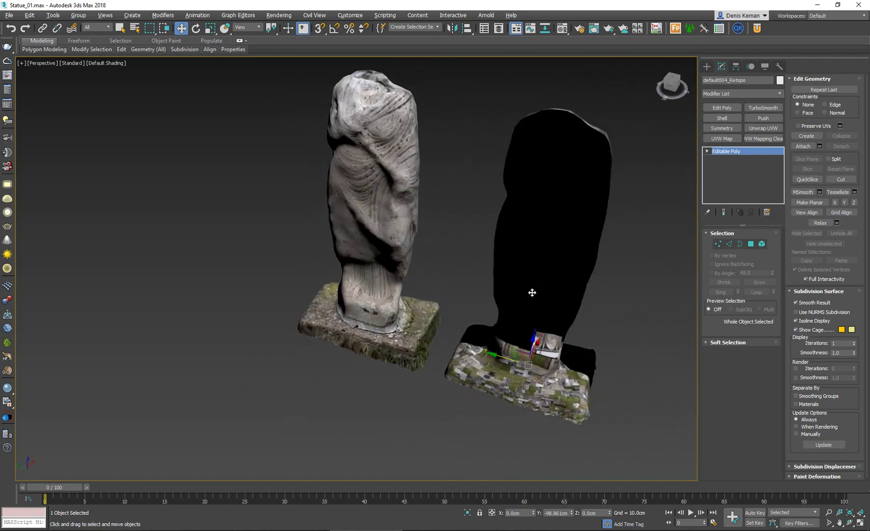
{"action": "middle_click_drag", "start_coordinate": [553, 254], "coordinate": [590, 245], "text": "alt"}
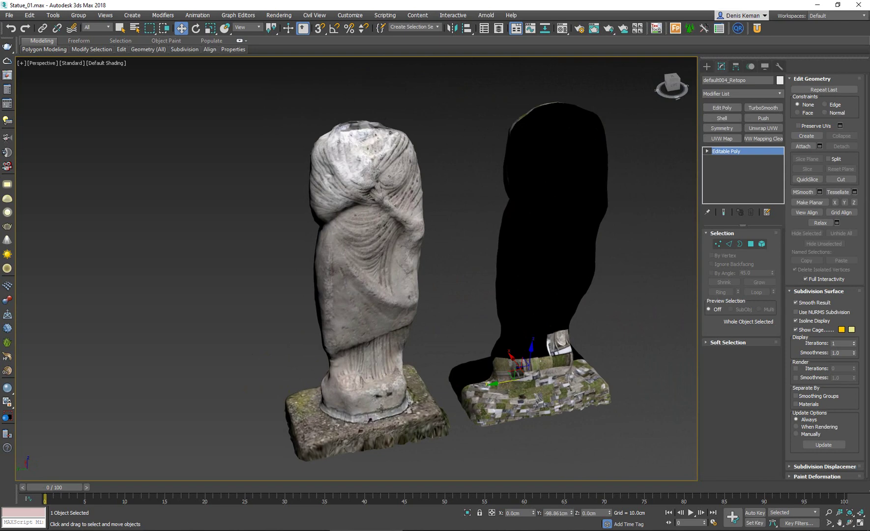
{"action": "middle_click_drag", "start_coordinate": [378, 370], "coordinate": [350, 337], "text": "alt"}
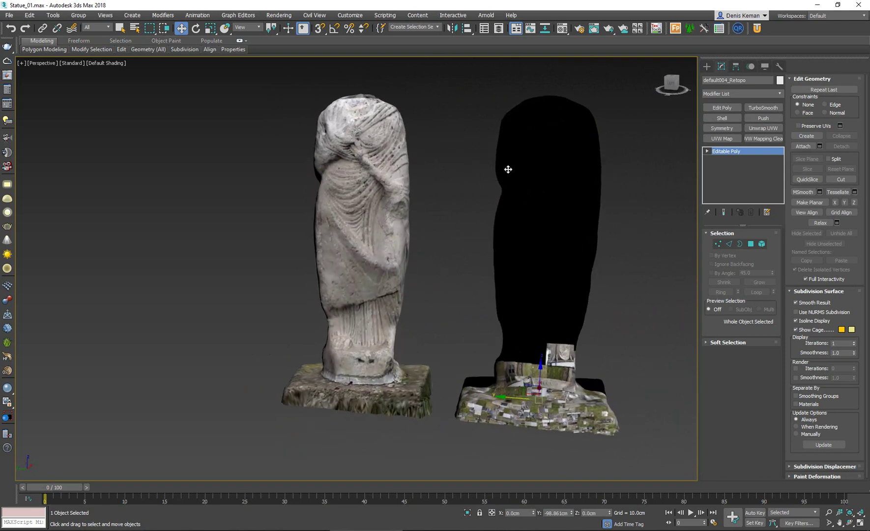
{"action": "left_click", "coordinate": [526, 306]}
{"action": "left_click", "coordinate": [525, 307]}
{"action": "left_click", "coordinate": [552, 346]}
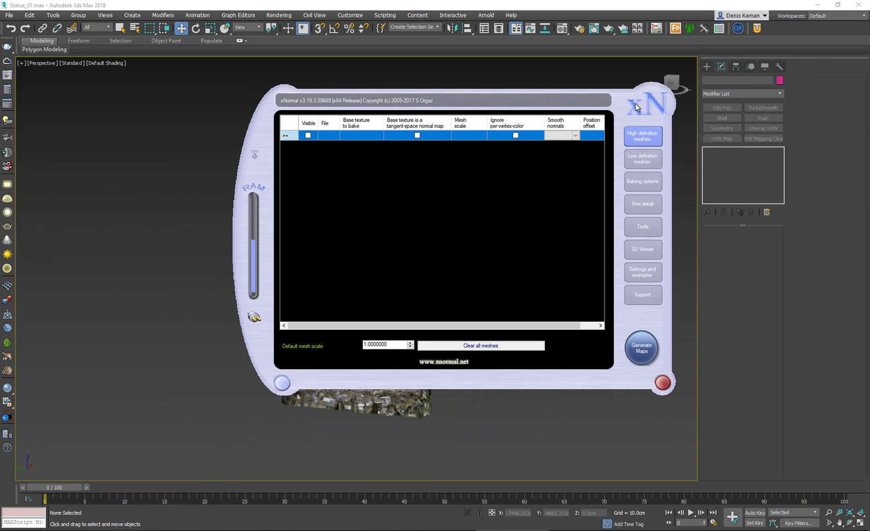
Switch to xNormal and add Statue_HP from the Ubiquity6 folder as the high definition mesh
{"action": "left_click_drag", "start_coordinate": [311, 98], "coordinate": [249, 87]}
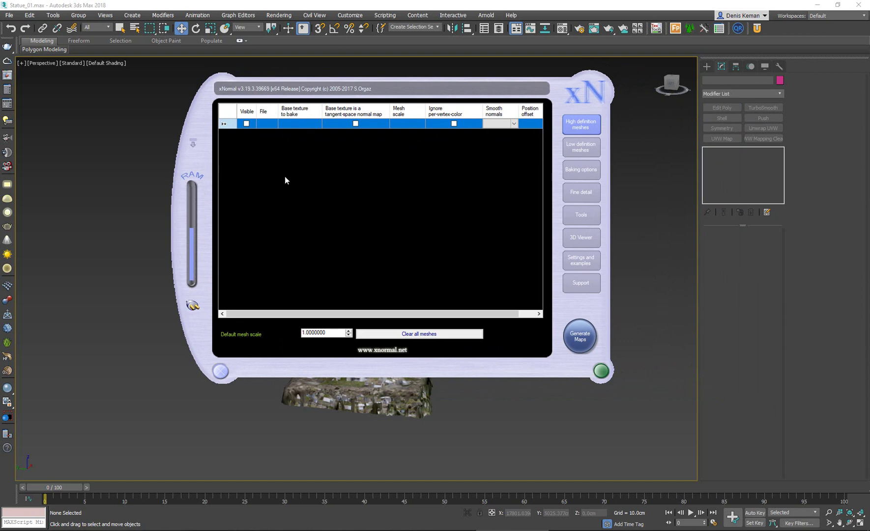
{"action": "left_click_drag", "start_coordinate": [353, 85], "coordinate": [379, 95]}
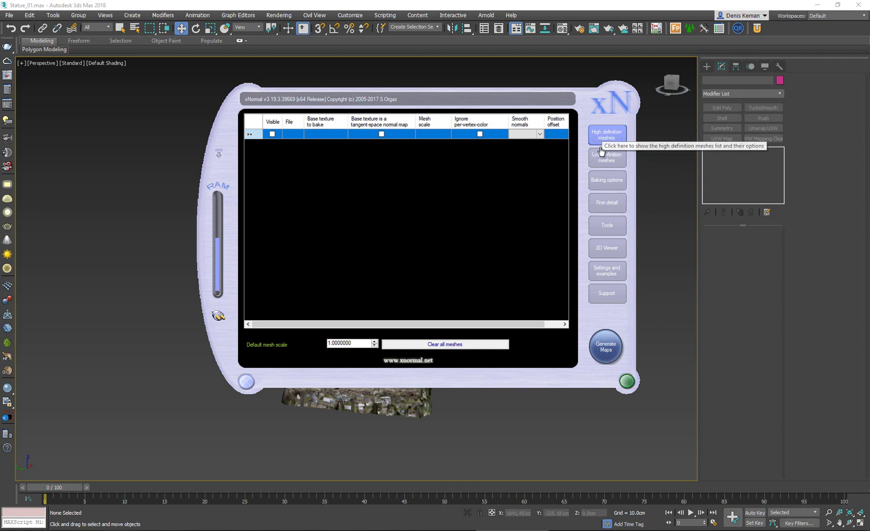
{"action": "right_click", "coordinate": [343, 136]}
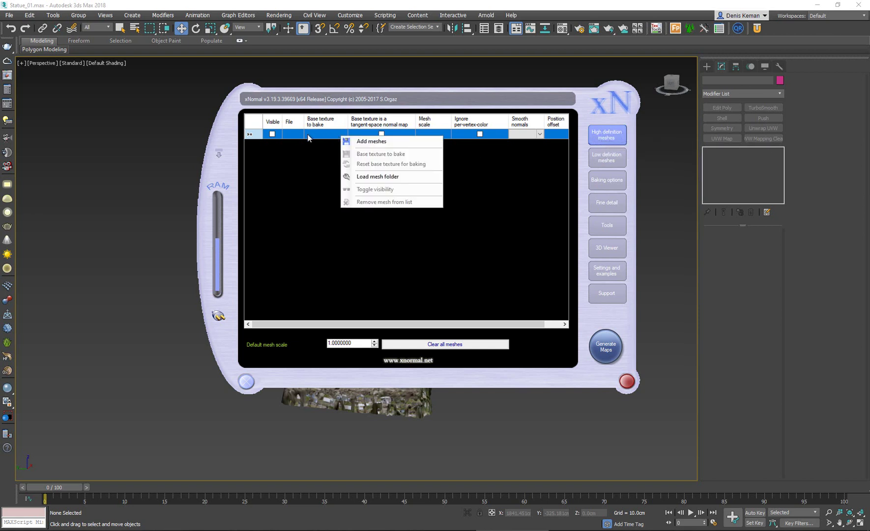
{"action": "left_click", "coordinate": [363, 142]}
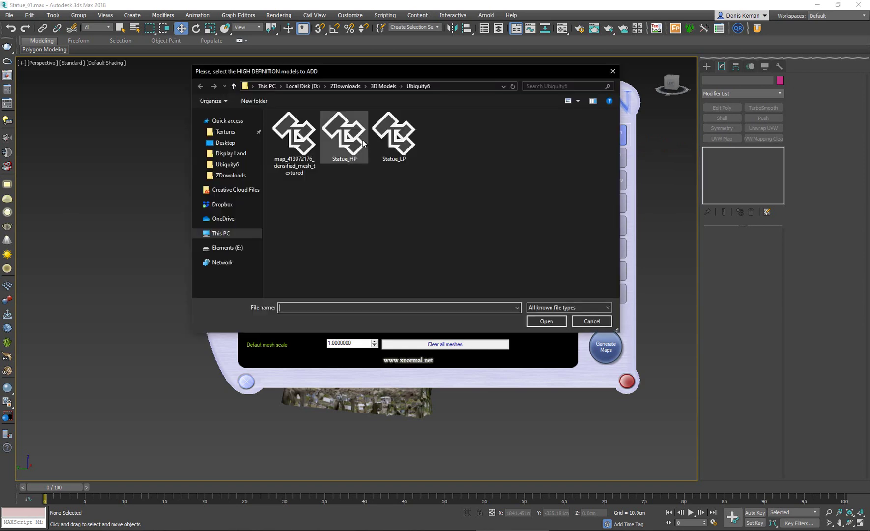
{"action": "left_click_drag", "start_coordinate": [377, 74], "coordinate": [263, 231]}
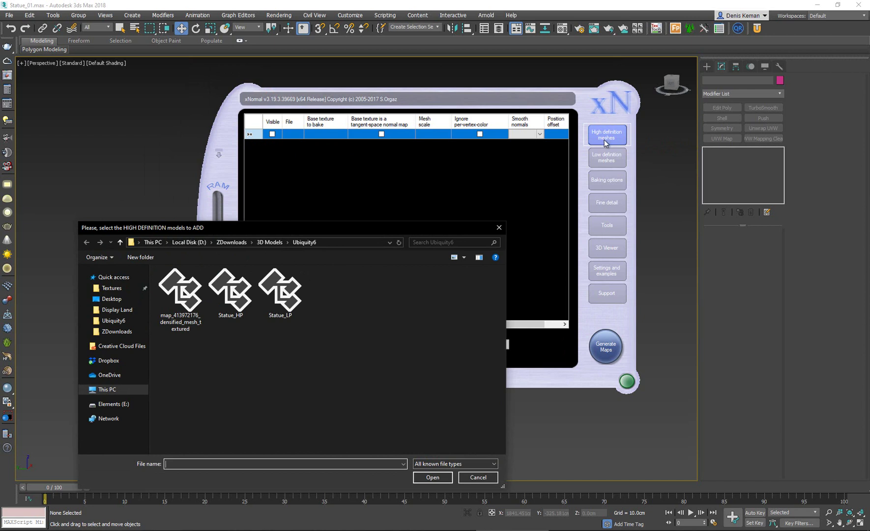
{"action": "left_click_drag", "start_coordinate": [318, 230], "coordinate": [337, 148]}
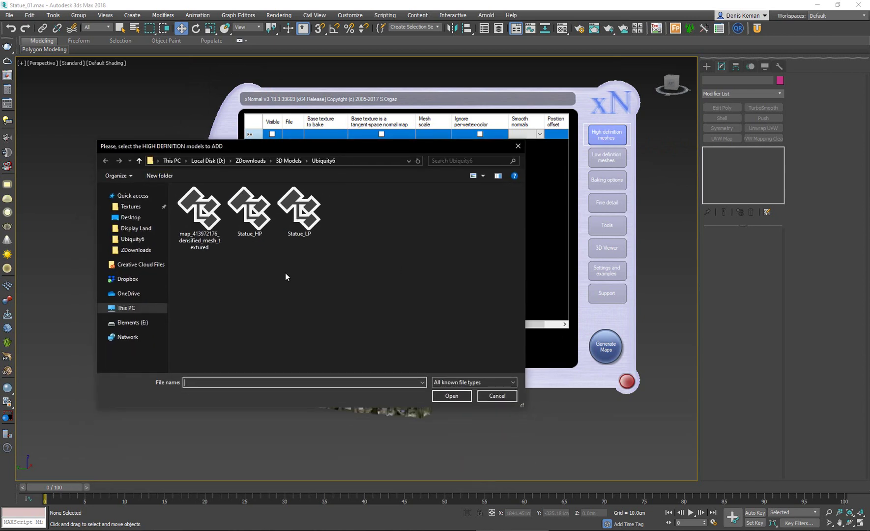
{"action": "left_click", "coordinate": [249, 212]}
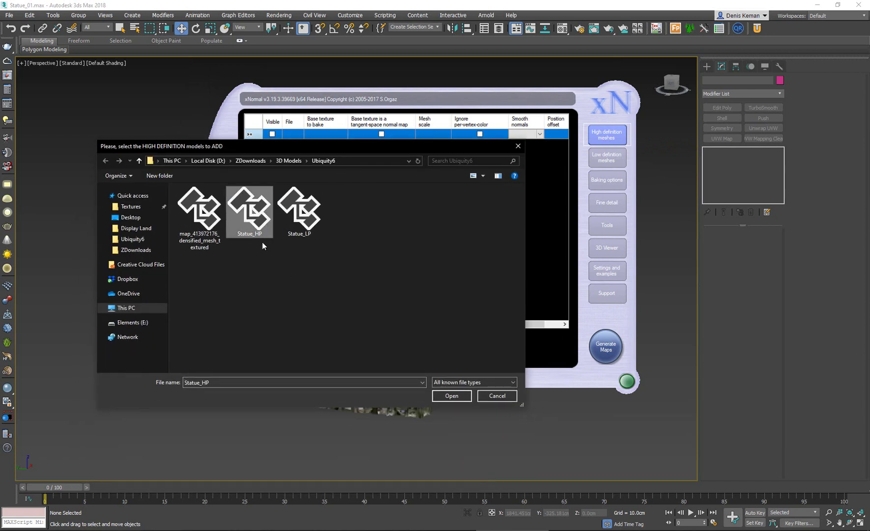
{"action": "left_click", "coordinate": [451, 396]}
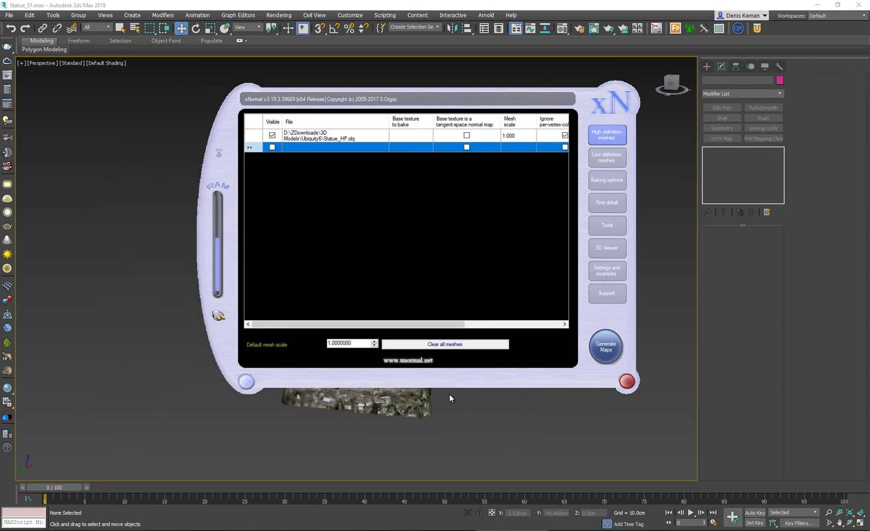
Assign map_413972176_densified_mesh_textured_4096 as the base texture to bake for the Statue_HP mesh
{"action": "left_click", "coordinate": [408, 138]}
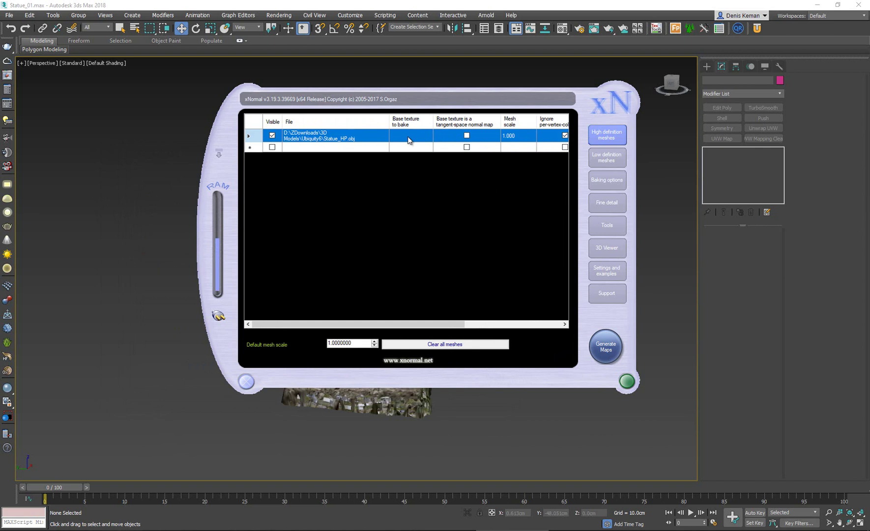
{"action": "right_click", "coordinate": [409, 141]}
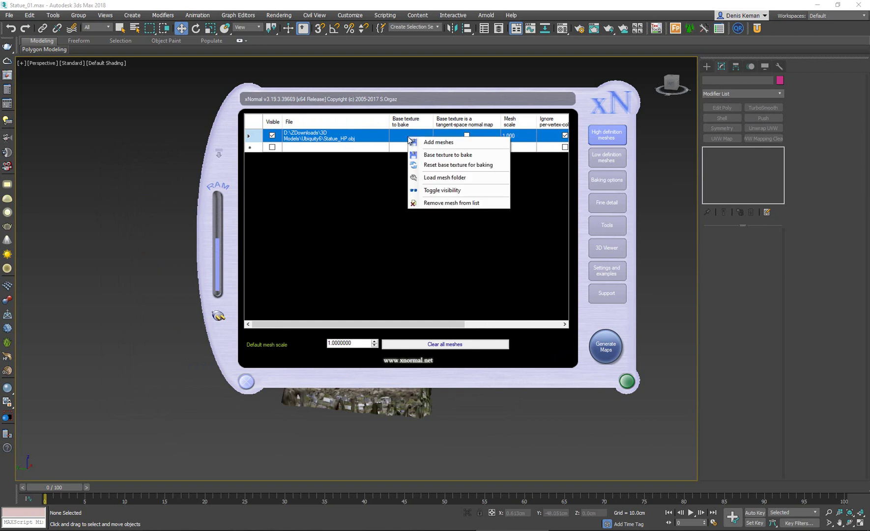
{"action": "left_click", "coordinate": [436, 157]}
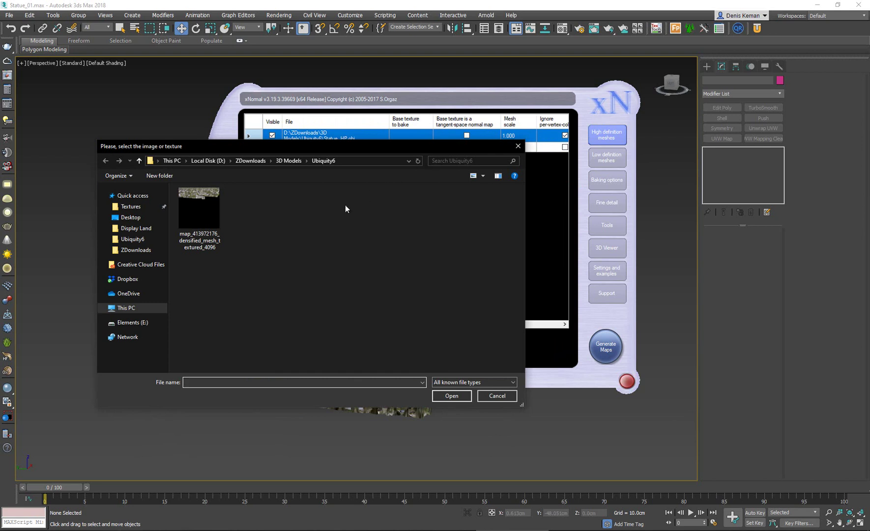
{"action": "left_click", "coordinate": [202, 209]}
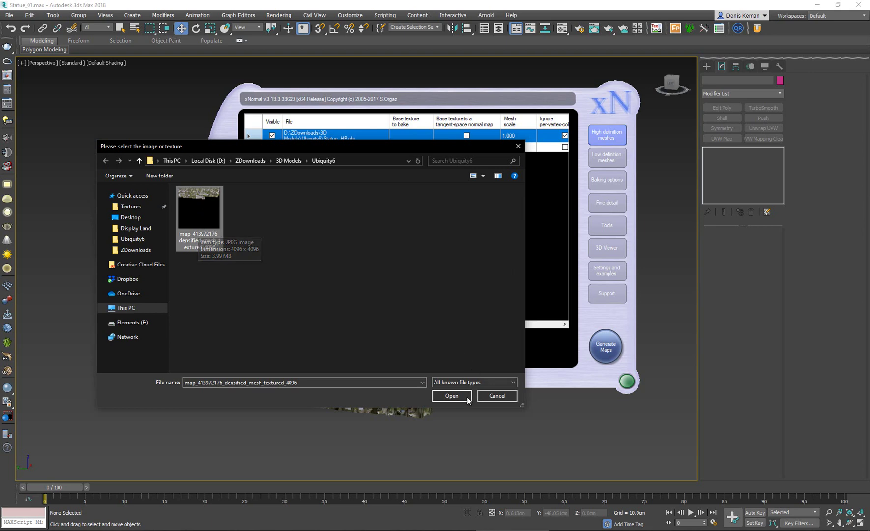
{"action": "left_click", "coordinate": [451, 395]}
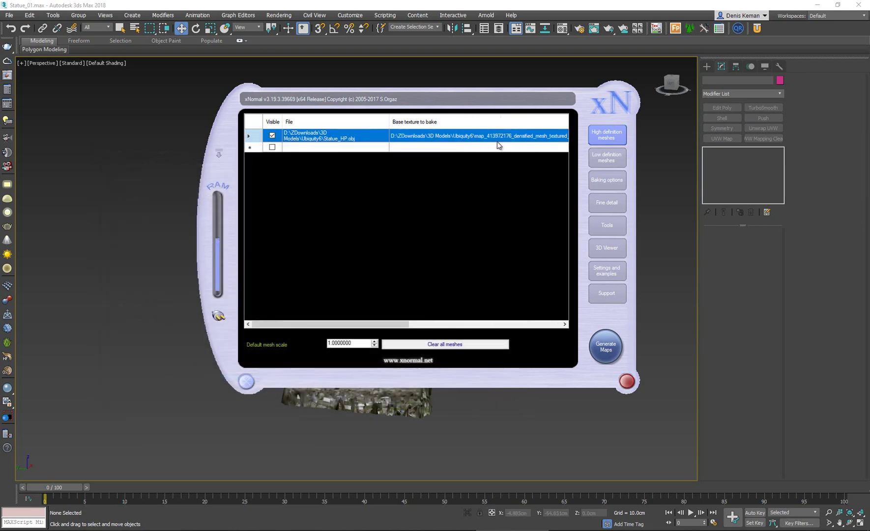
Add Statue_LP from the Ubiquity6 folder as the low definition mesh
{"action": "left_click", "coordinate": [610, 161]}
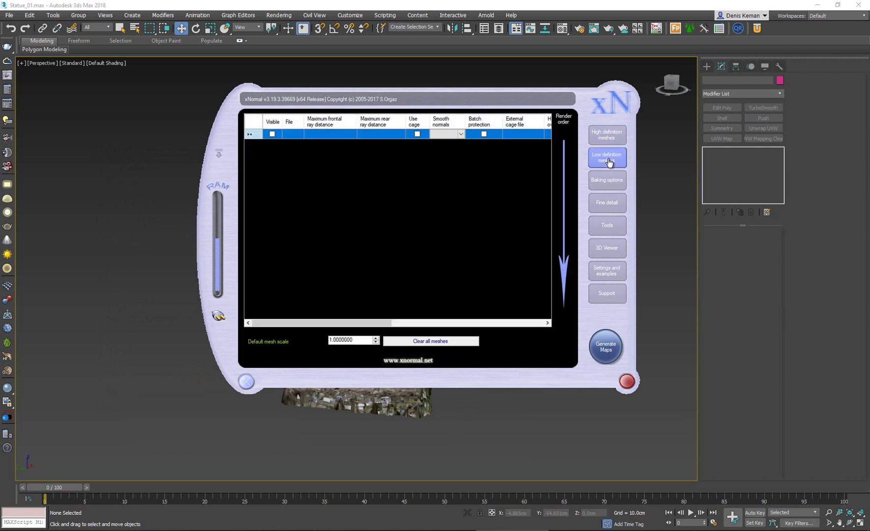
{"action": "right_click", "coordinate": [329, 136]}
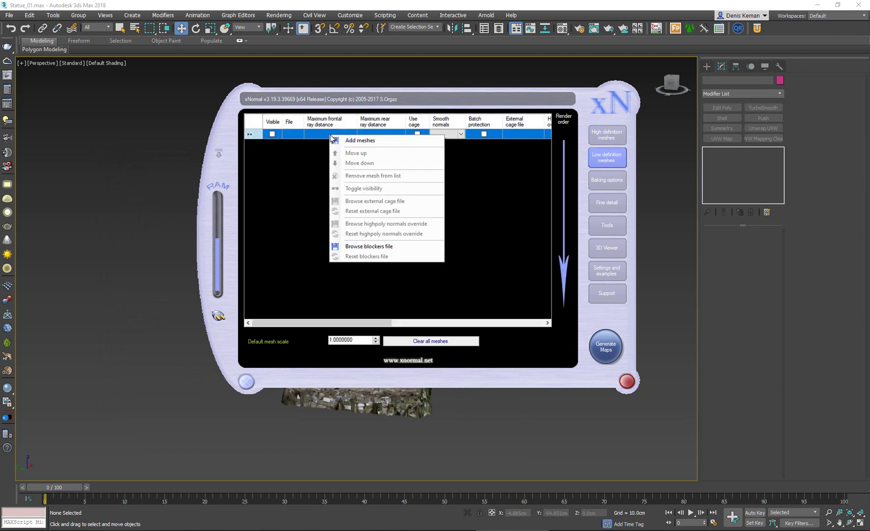
{"action": "left_click", "coordinate": [353, 140]}
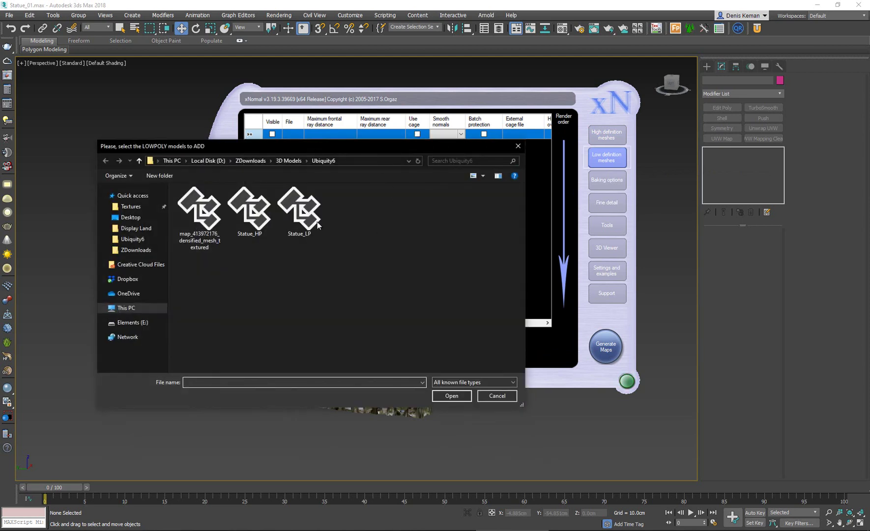
{"action": "left_click", "coordinate": [317, 225]}
{"action": "left_click", "coordinate": [452, 396]}
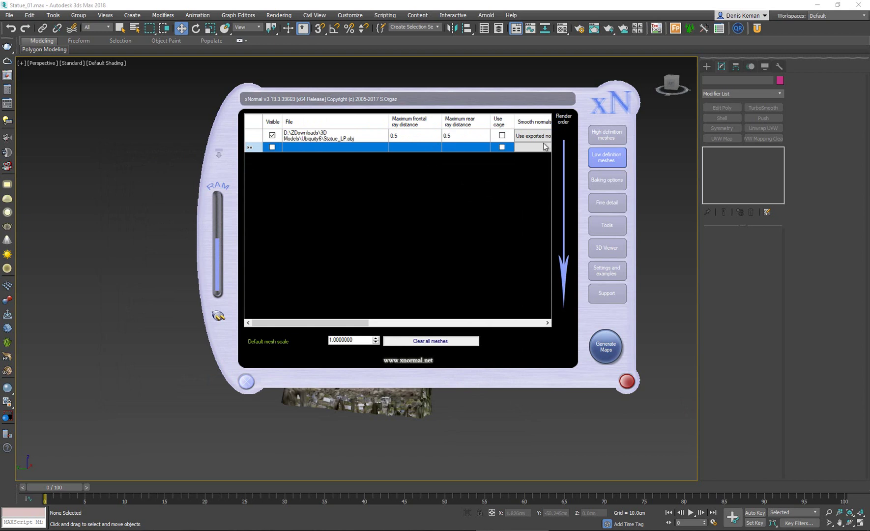
Set the baking output file to Statue_Texture in JPG format in the Ubiquity6 folder
{"action": "left_click", "coordinate": [609, 184]}
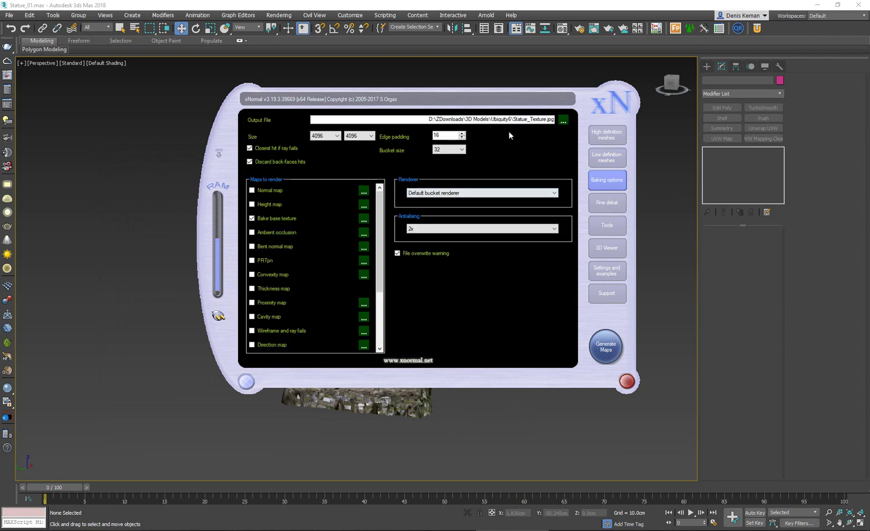
{"action": "left_click", "coordinate": [564, 120]}
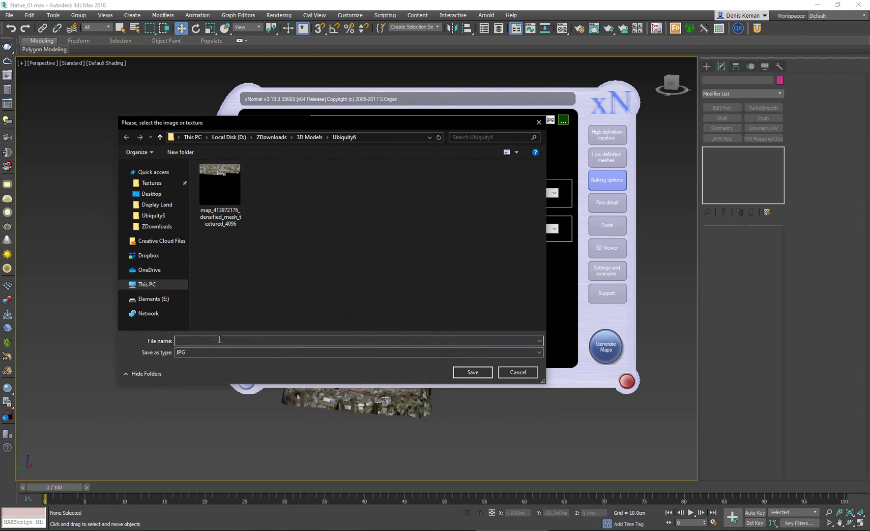
{"action": "type", "text": "Statue_"}
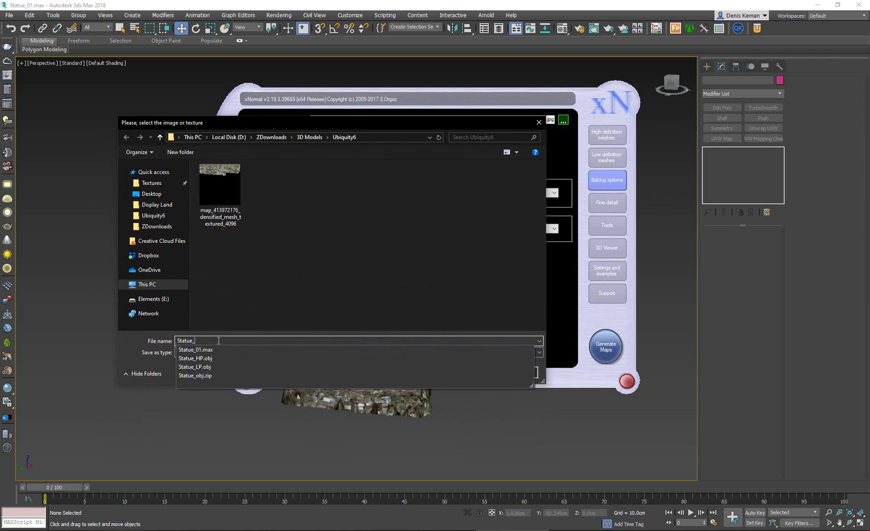
{"action": "type", "text": "Texture"}
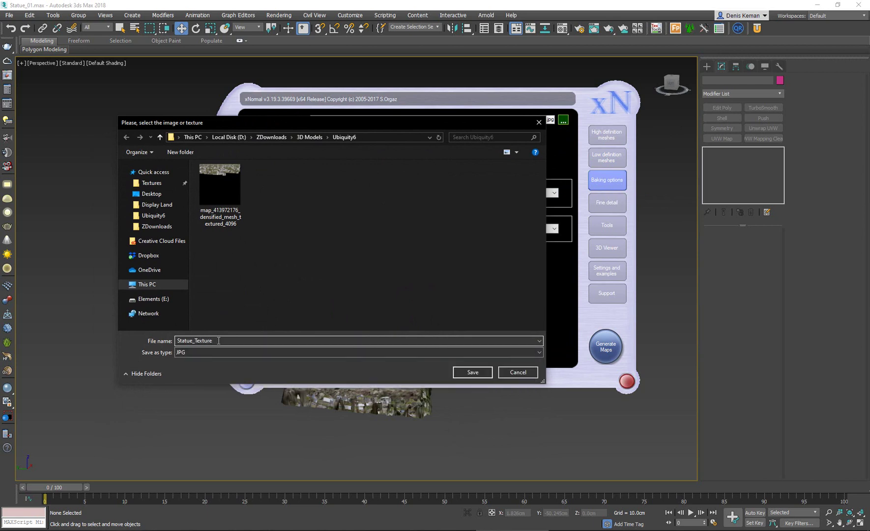
{"action": "left_click", "coordinate": [197, 352]}
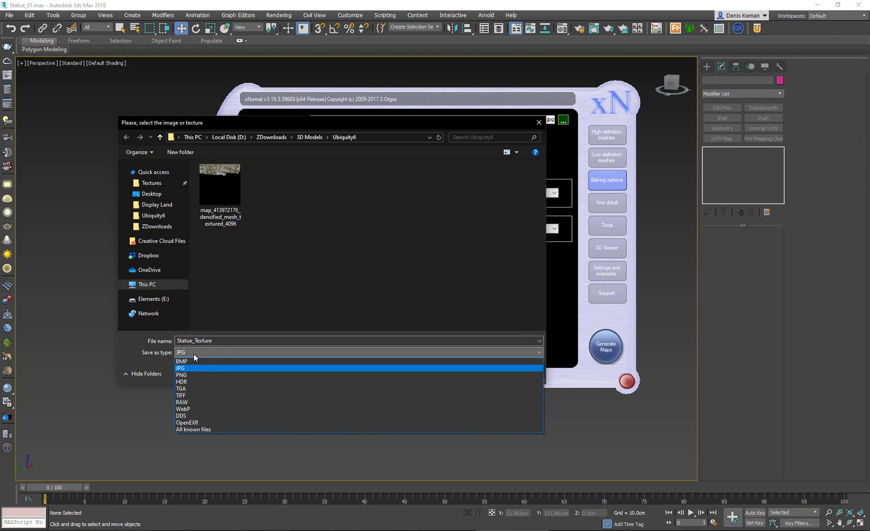
{"action": "left_click", "coordinate": [193, 354]}
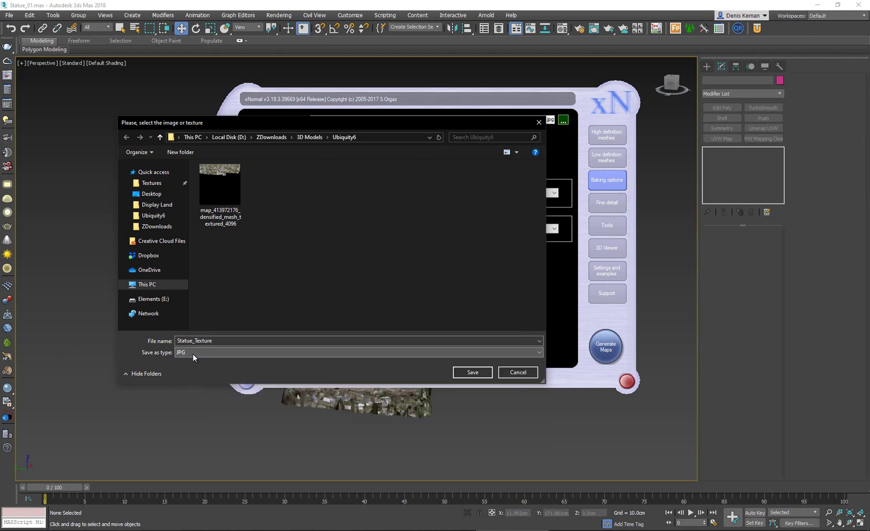
{"action": "left_click", "coordinate": [473, 372]}
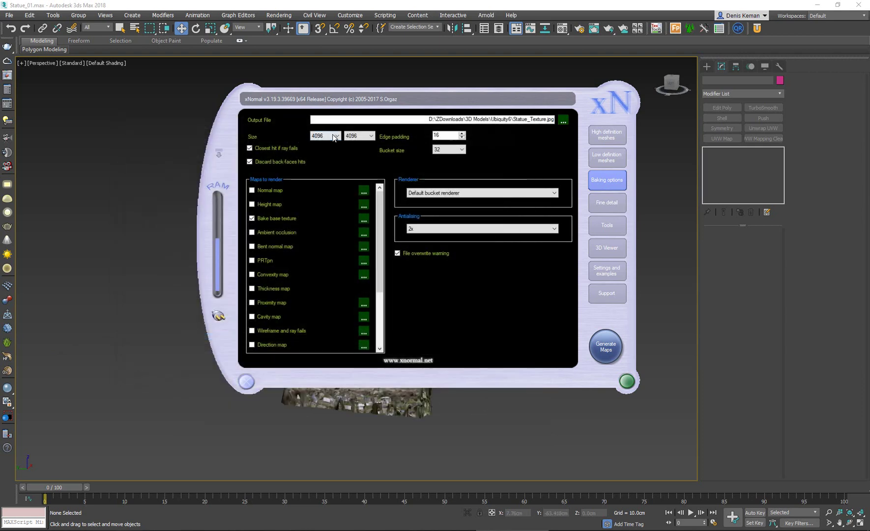
Use a 4096 by 4096 map size and generate the baked base texture
{"action": "left_click", "coordinate": [334, 138]}
{"action": "key", "text": "Tab"}
{"action": "double_click", "coordinate": [318, 138]}
{"action": "scroll", "coordinate": [284, 248], "scroll_direction": "down", "scroll_amount": 3}
{"action": "scroll", "coordinate": [280, 306], "scroll_direction": "up", "scroll_amount": 1}
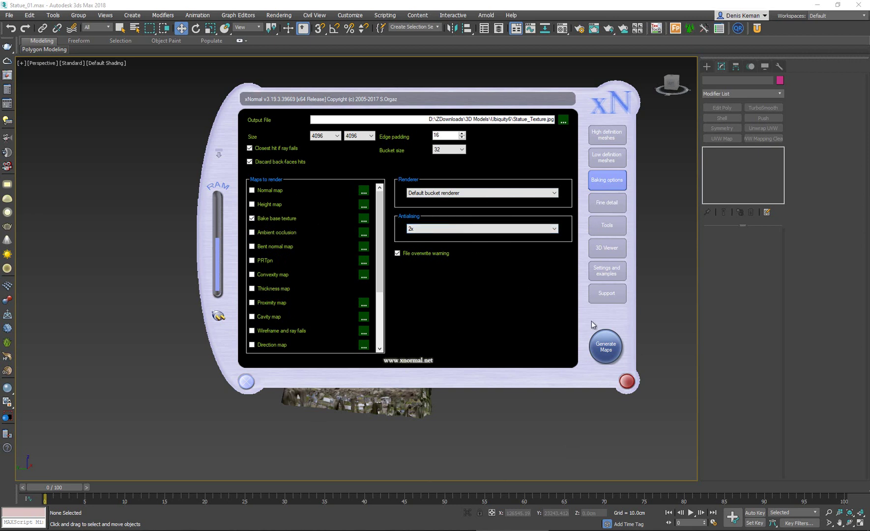
{"action": "left_click", "coordinate": [608, 352]}
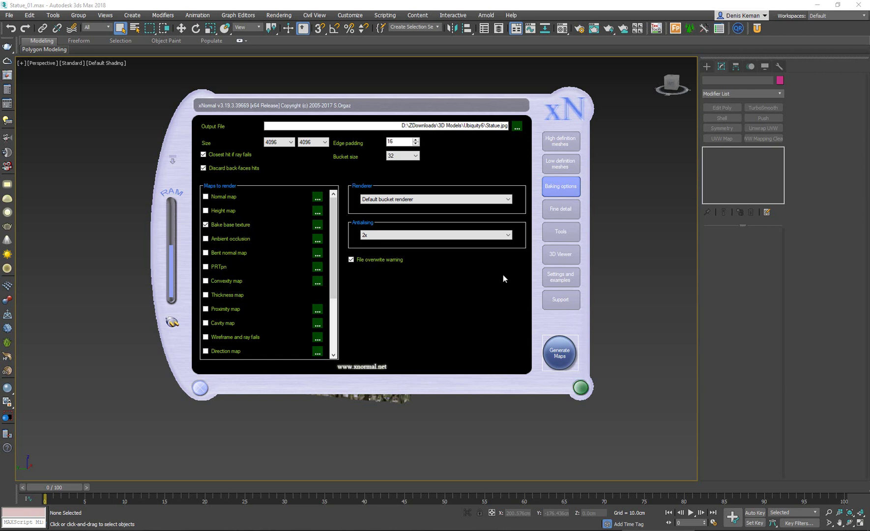
{"action": "left_click", "coordinate": [559, 353]}
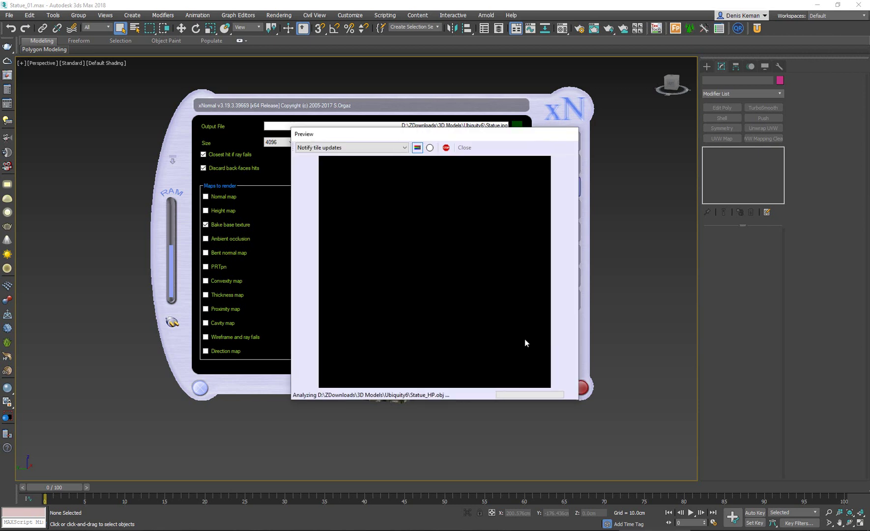
{"action": "left_click_drag", "start_coordinate": [390, 132], "coordinate": [468, 84]}
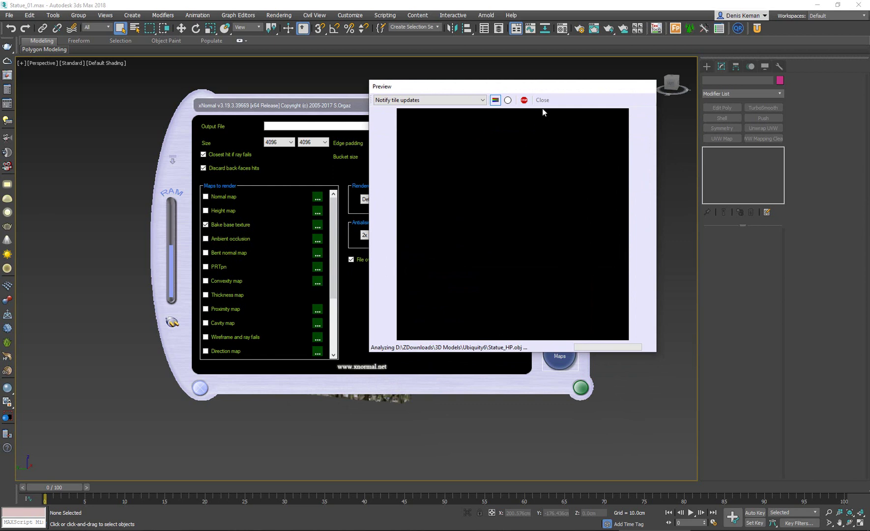
{"action": "left_click", "coordinate": [526, 100]}
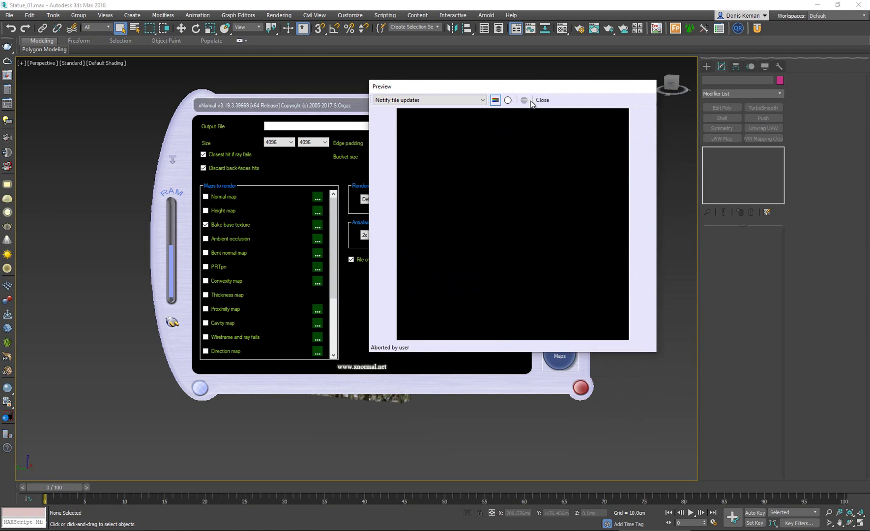
{"action": "left_click", "coordinate": [534, 101]}
Check the high definition mesh entry, switch to 3ds Max, and inspect the retopologized statue against the scanned one, including its wireframe
{"action": "left_click", "coordinate": [561, 144]}
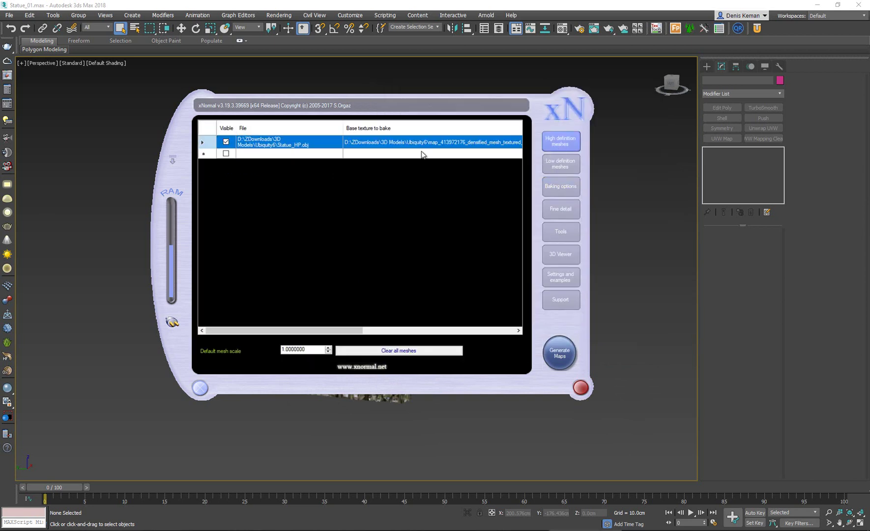
{"action": "left_click", "coordinate": [282, 447]}
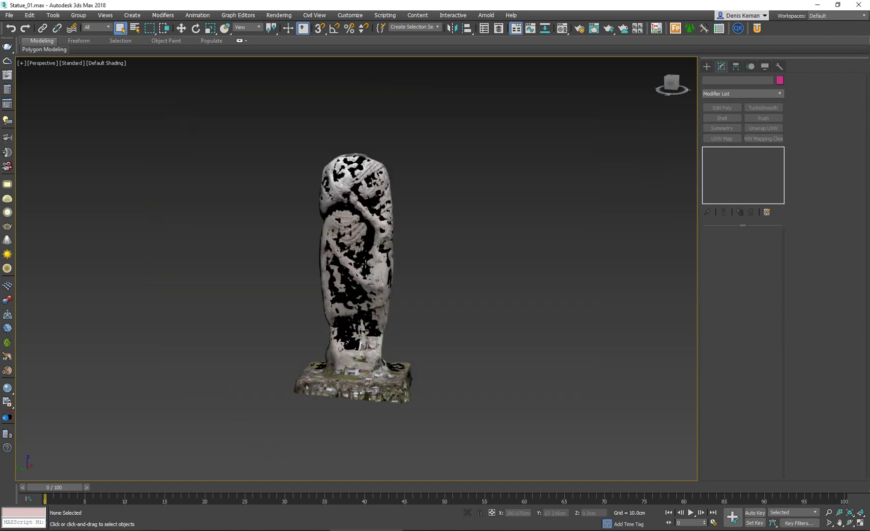
{"action": "left_click", "coordinate": [367, 248]}
{"action": "key", "text": "z"}
{"action": "key", "text": "F4"}
{"action": "scroll", "coordinate": [367, 249], "scroll_direction": "down", "scroll_amount": 5}
{"action": "key", "text": "F4"}
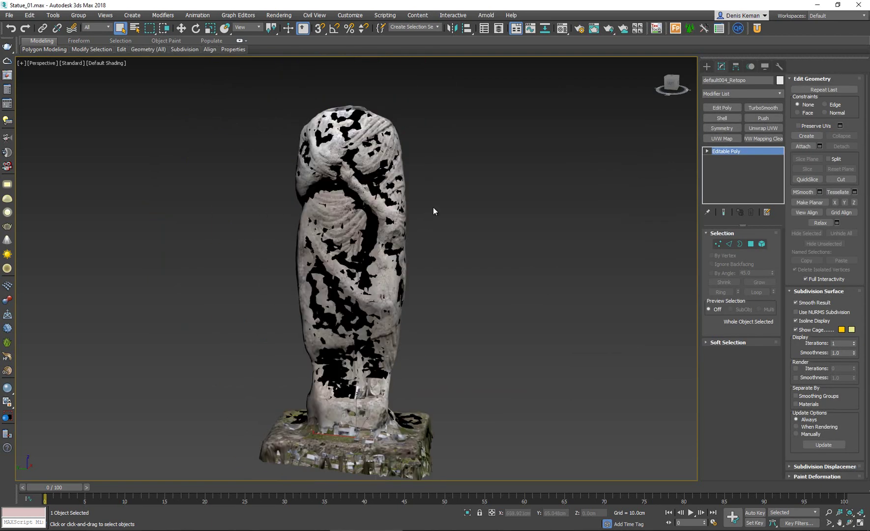
{"action": "left_click", "coordinate": [459, 204]}
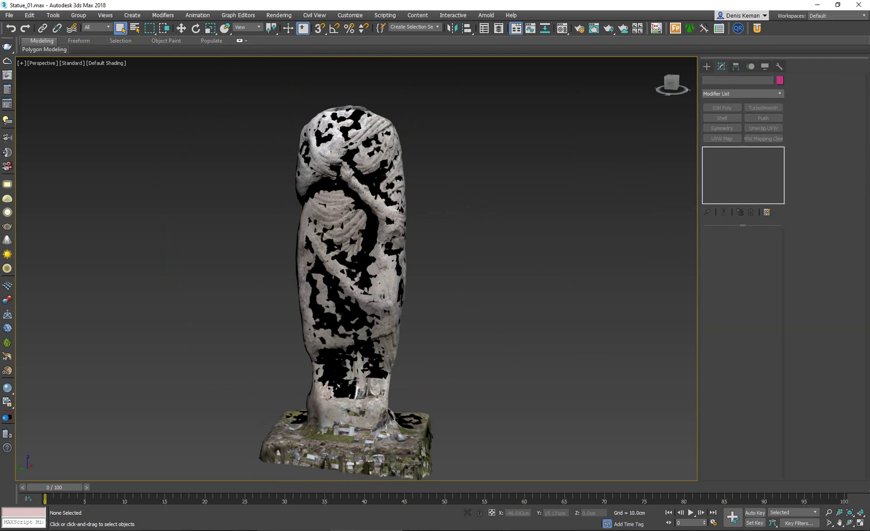
Look at the FBX versions of Statue_HP and Statue_LP in the Ubiquity6 folder and return to xNormal
{"action": "key", "text": "alt+Tab"}
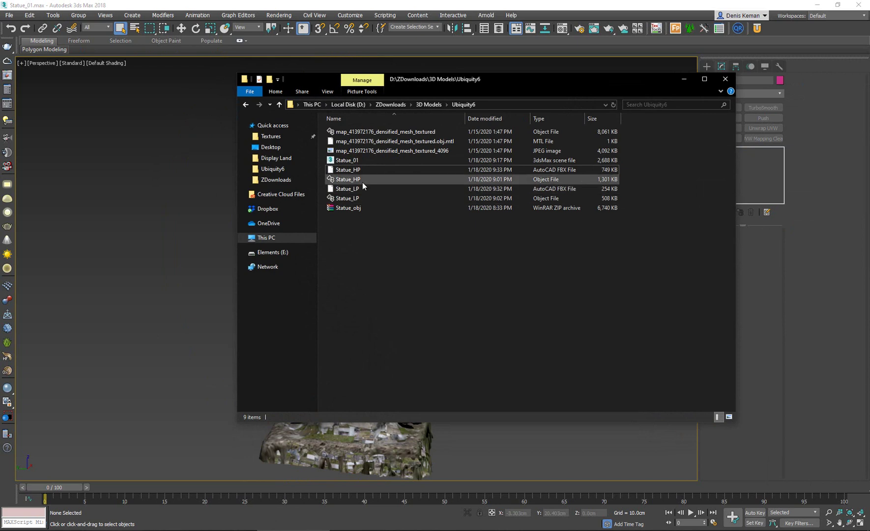
{"action": "left_click", "coordinate": [363, 172]}
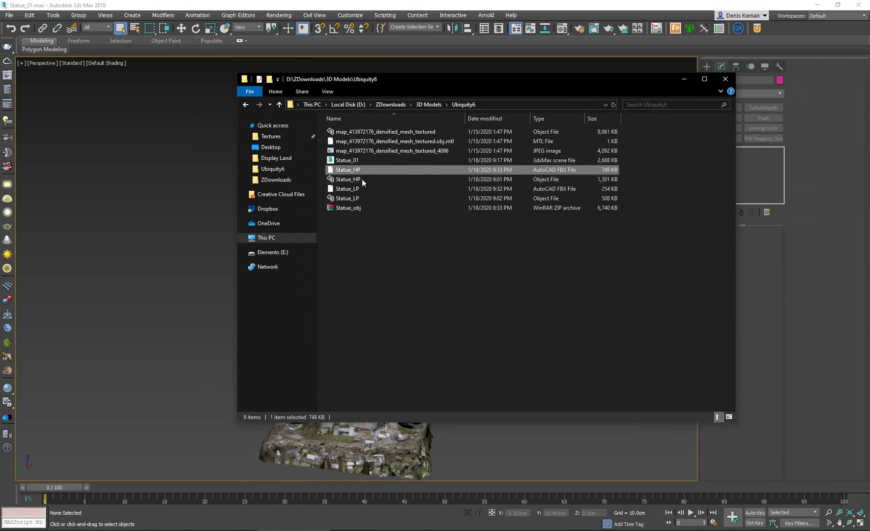
{"action": "left_click", "coordinate": [362, 188]}
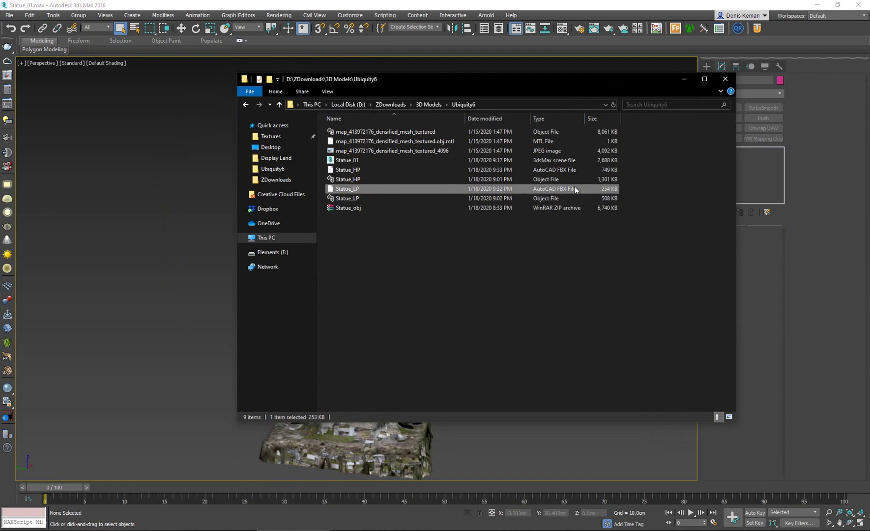
{"action": "left_click", "coordinate": [585, 530]}
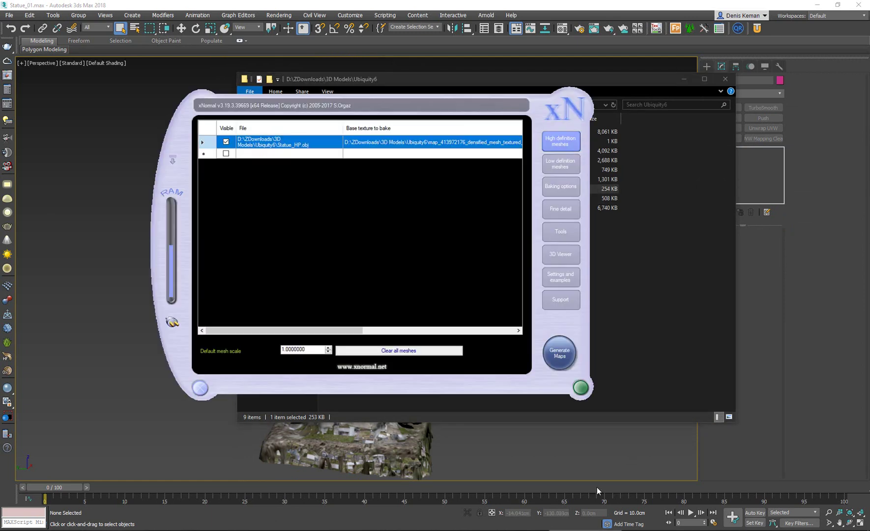
Replace the high definition mesh Statue_HP.obj with Statue_HP.FBX from the Ubiquity6 folder
{"action": "right_click", "coordinate": [279, 140]}
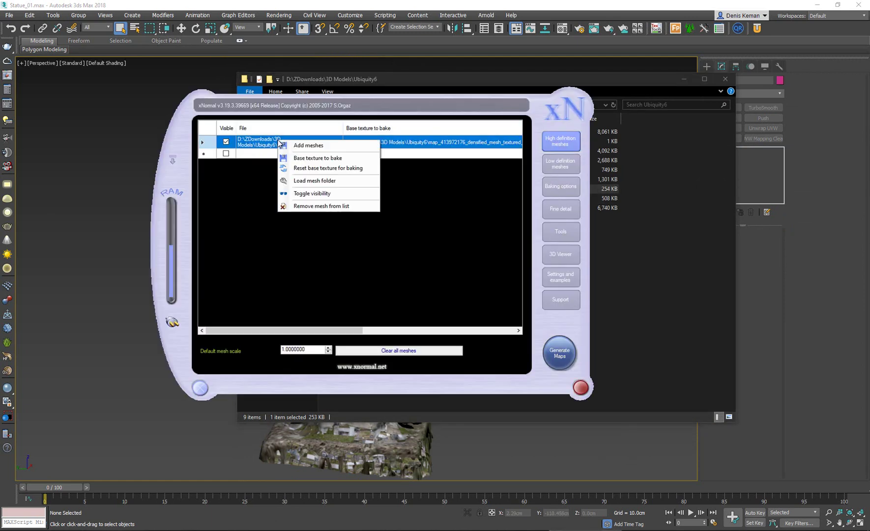
{"action": "left_click", "coordinate": [327, 207]}
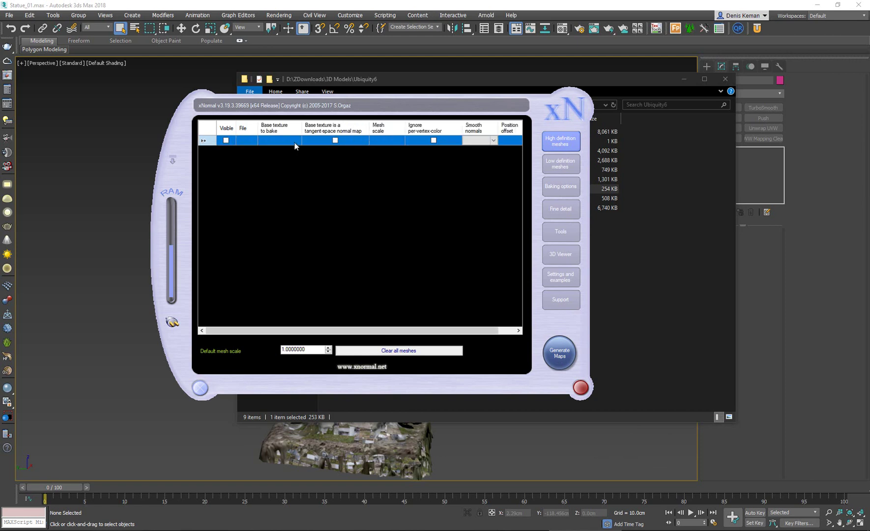
{"action": "right_click", "coordinate": [294, 143]}
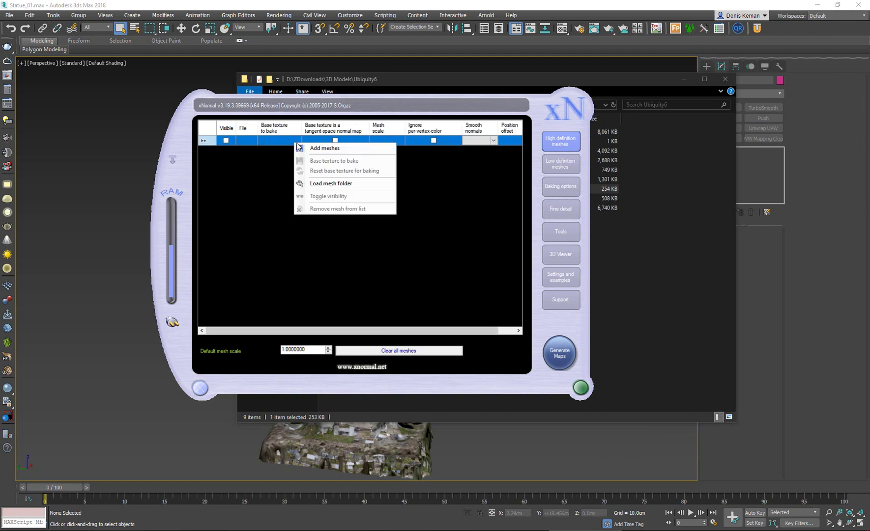
{"action": "left_click", "coordinate": [308, 148]}
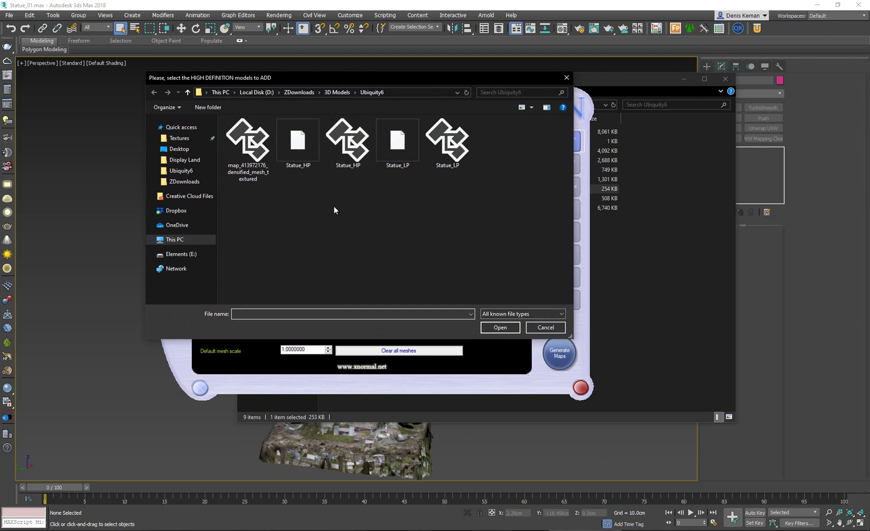
{"action": "left_click", "coordinate": [305, 152]}
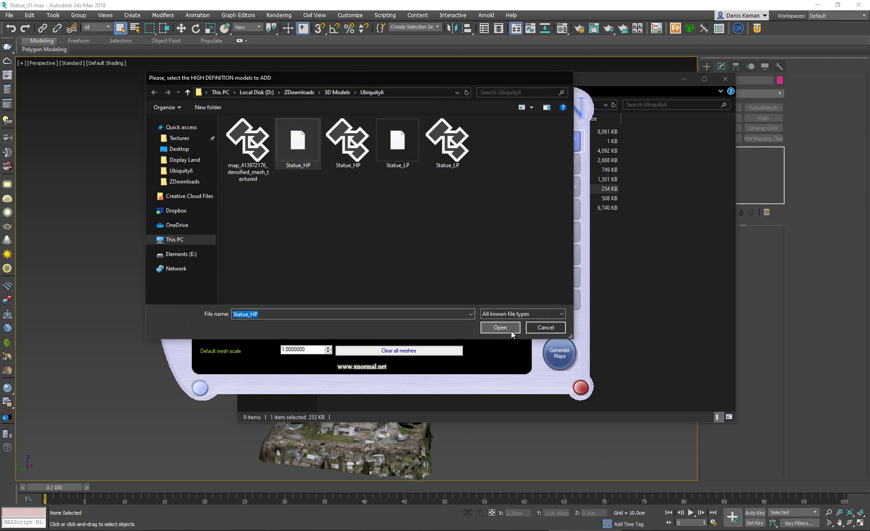
{"action": "left_click", "coordinate": [512, 331]}
Assign map_413972176_densified_mesh_textured_4096 as the base texture to bake for Statue_HP.FBX
{"action": "right_click", "coordinate": [362, 142]}
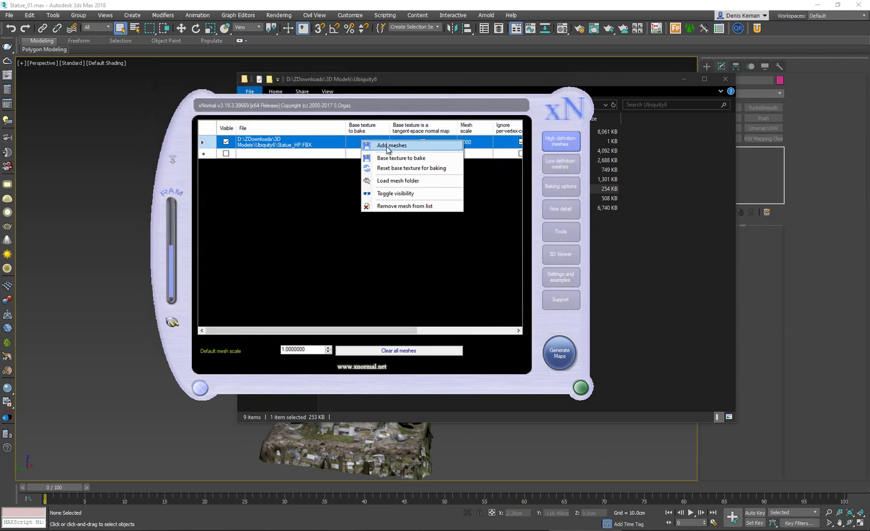
{"action": "left_click", "coordinate": [400, 161]}
{"action": "double_click", "coordinate": [259, 138]}
Replace the low definition mesh Statue_LP.obj with the FBX version of Statue_LP from the Ubiquity6 folder
{"action": "left_click", "coordinate": [570, 167]}
{"action": "right_click", "coordinate": [311, 147]}
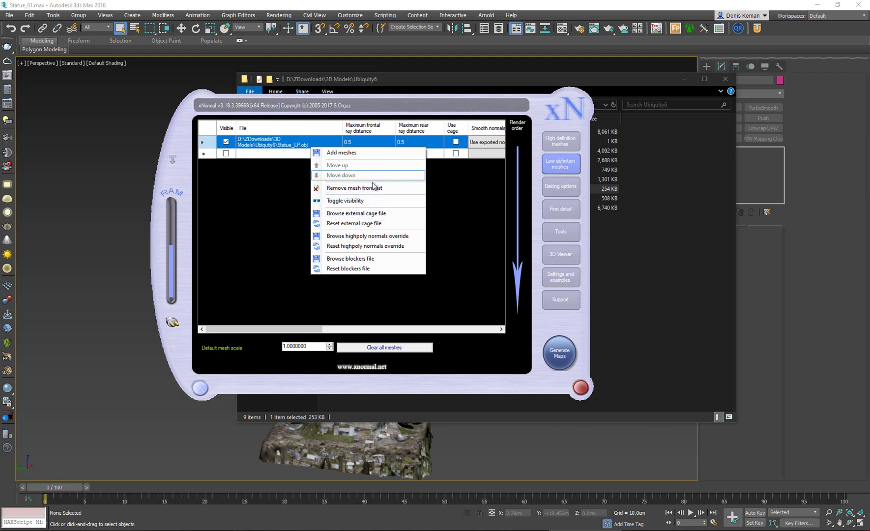
{"action": "left_click", "coordinate": [340, 187]}
{"action": "right_click", "coordinate": [317, 143]}
{"action": "left_click", "coordinate": [328, 147]}
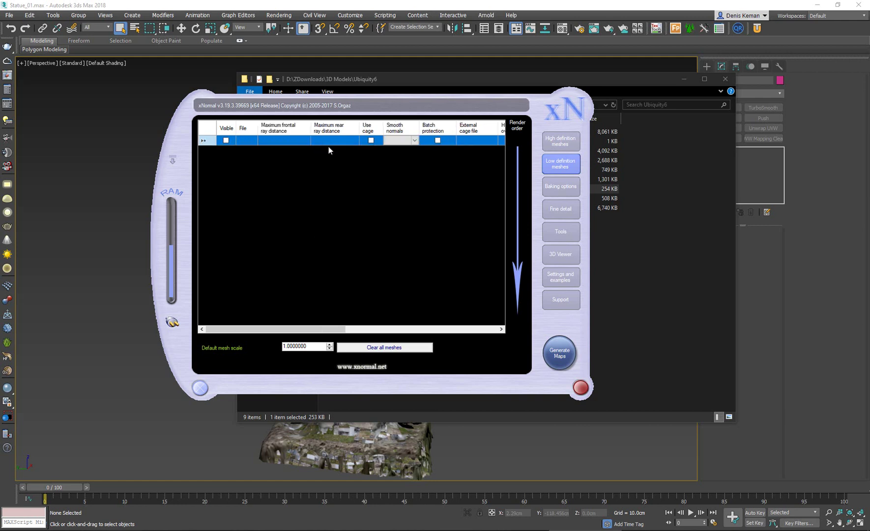
{"action": "left_click", "coordinate": [403, 150]}
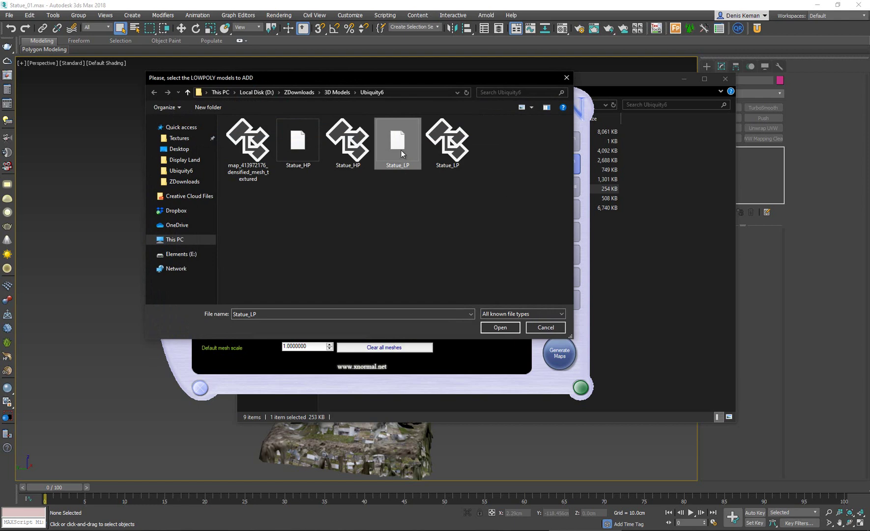
{"action": "double_click", "coordinate": [400, 151]}
Generate the baked base texture with the existing baking options and close the preview once the render finishes
{"action": "left_click", "coordinate": [554, 185]}
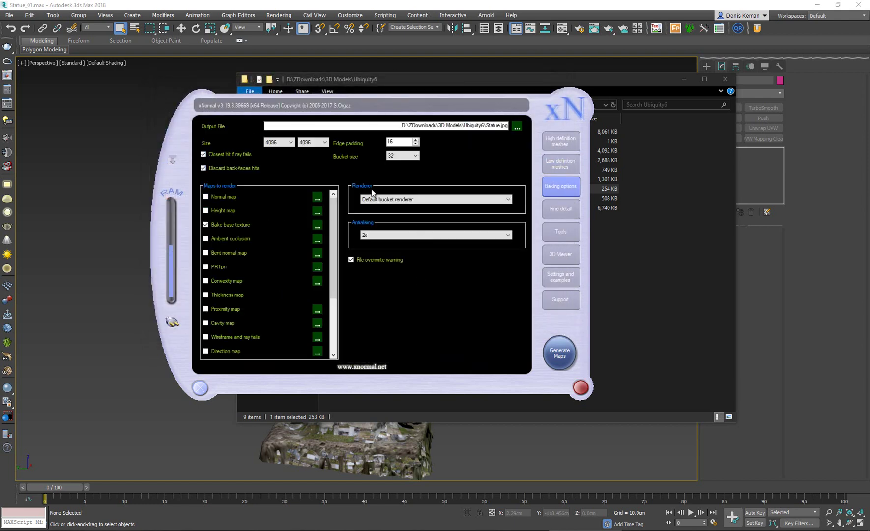
{"action": "left_click", "coordinate": [566, 349]}
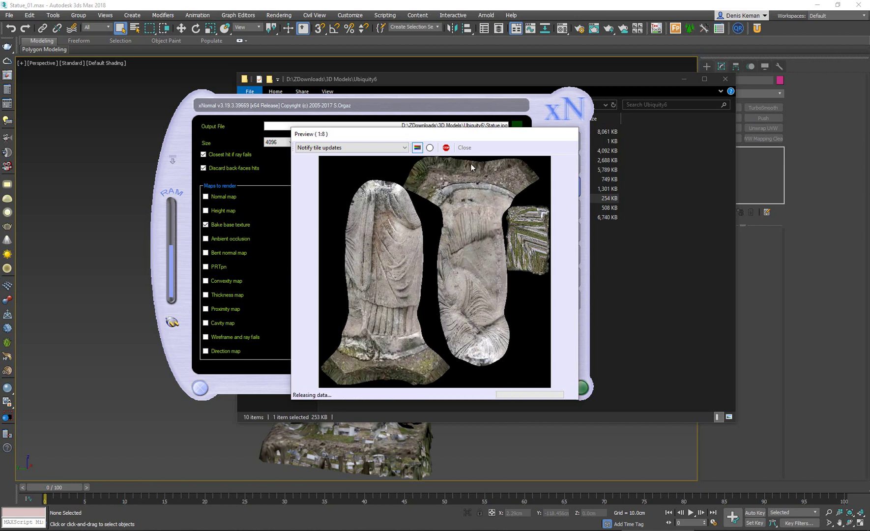
{"action": "left_click_drag", "start_coordinate": [453, 133], "coordinate": [247, 179]}
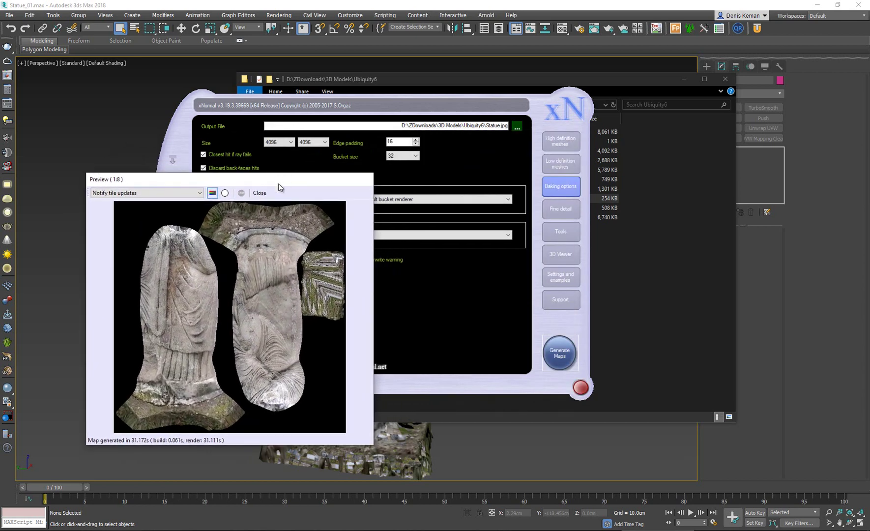
{"action": "left_click", "coordinate": [259, 193]}
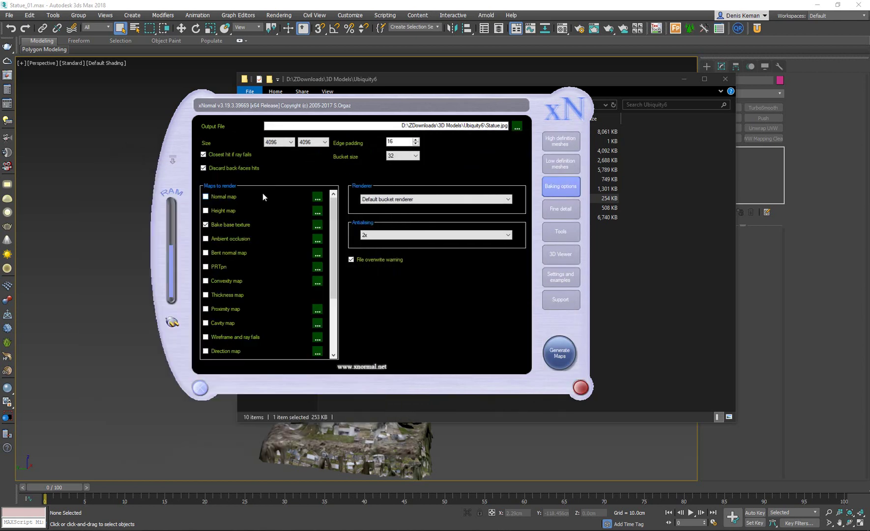
View the baked image Statue_baseTexBaked from the Ubiquity6 folder and close it
{"action": "left_click", "coordinate": [654, 277]}
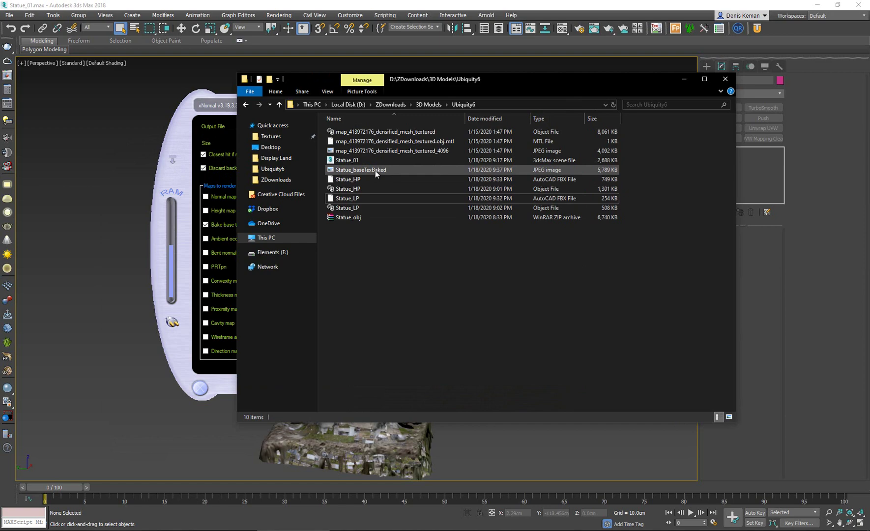
{"action": "double_click", "coordinate": [375, 171]}
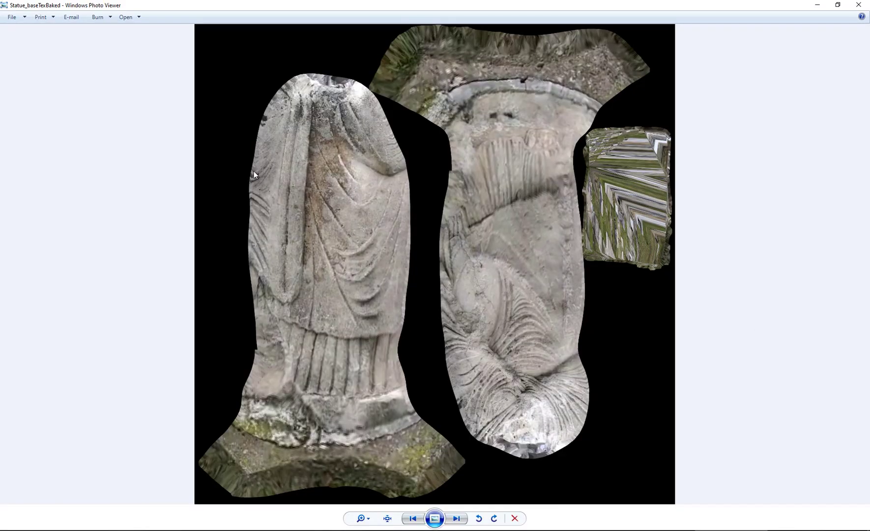
{"action": "left_click", "coordinate": [859, 4]}
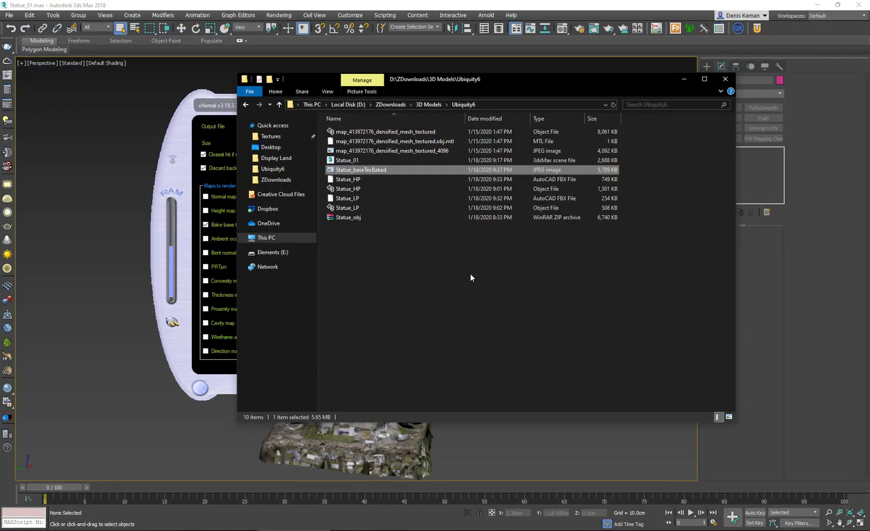
Leave xNormal, switch to Substance Painter, and choose Statue_LP.obj from the Ubiquity6 folder as the mesh file for a new project
{"action": "left_click", "coordinate": [183, 134]}
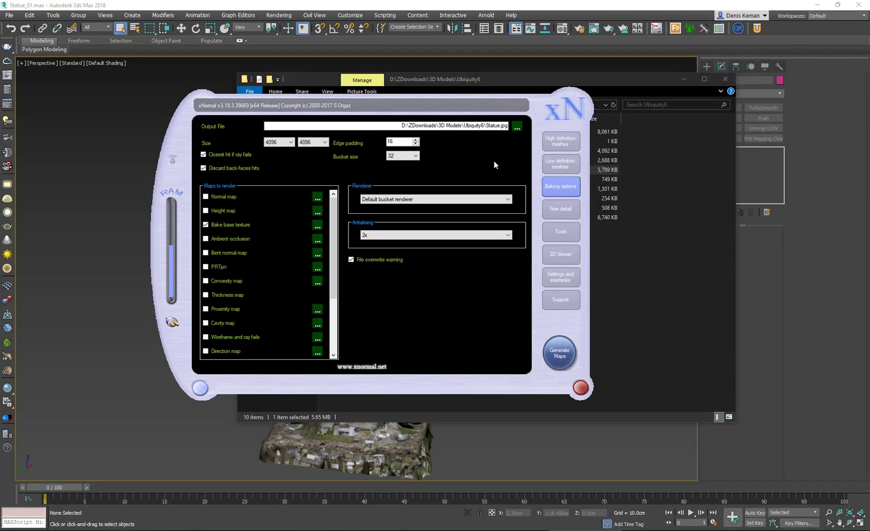
{"action": "left_click", "coordinate": [202, 389]}
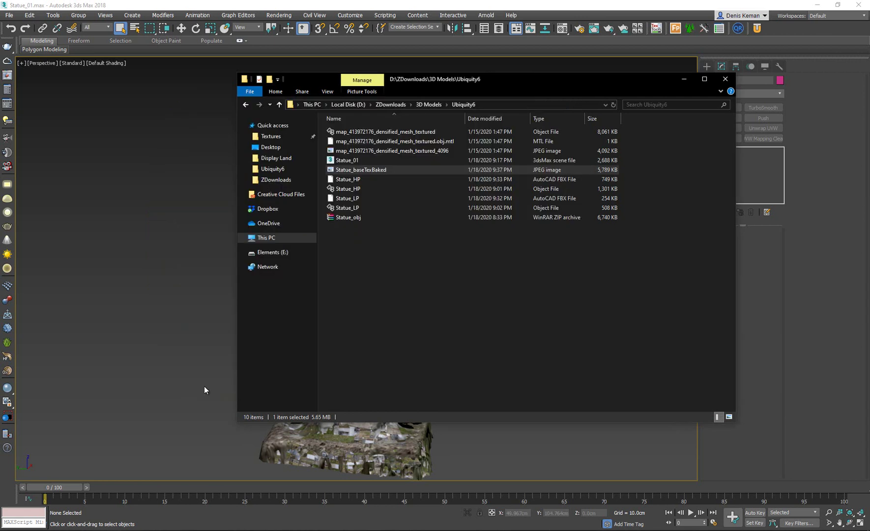
{"action": "left_click", "coordinate": [414, 307]}
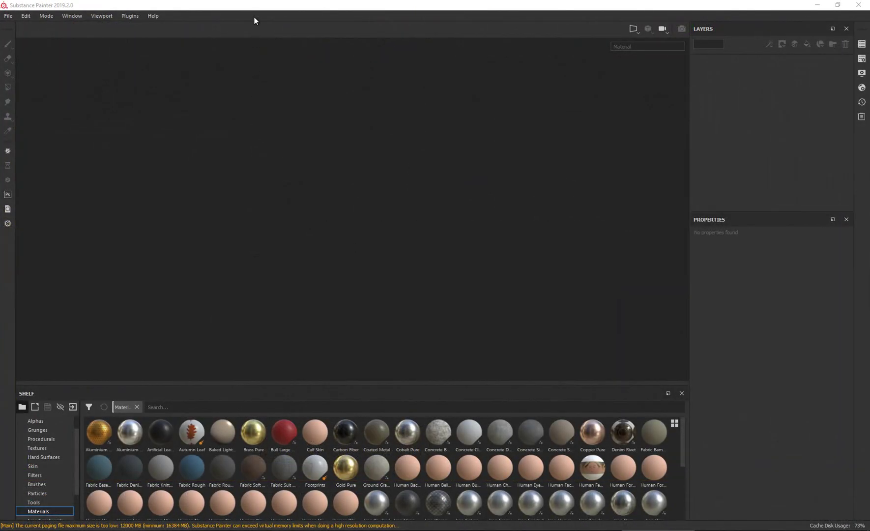
{"action": "left_click", "coordinate": [8, 16]}
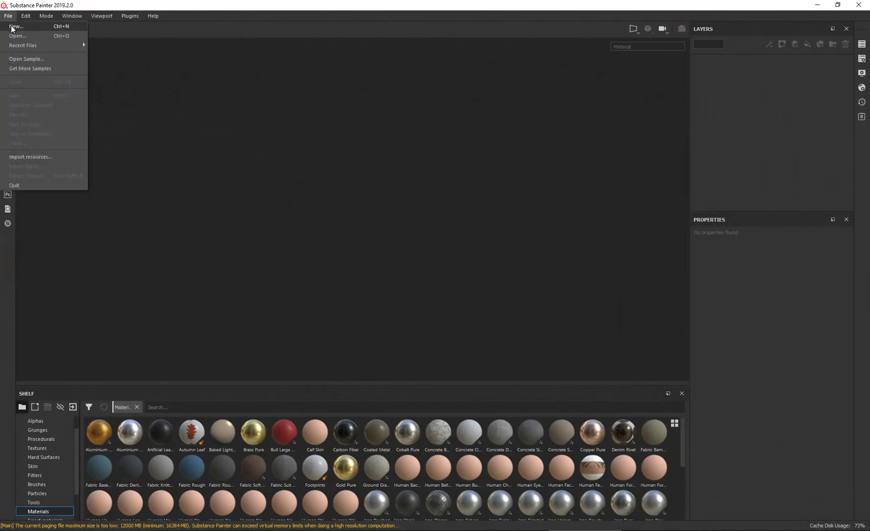
{"action": "left_click", "coordinate": [11, 27]}
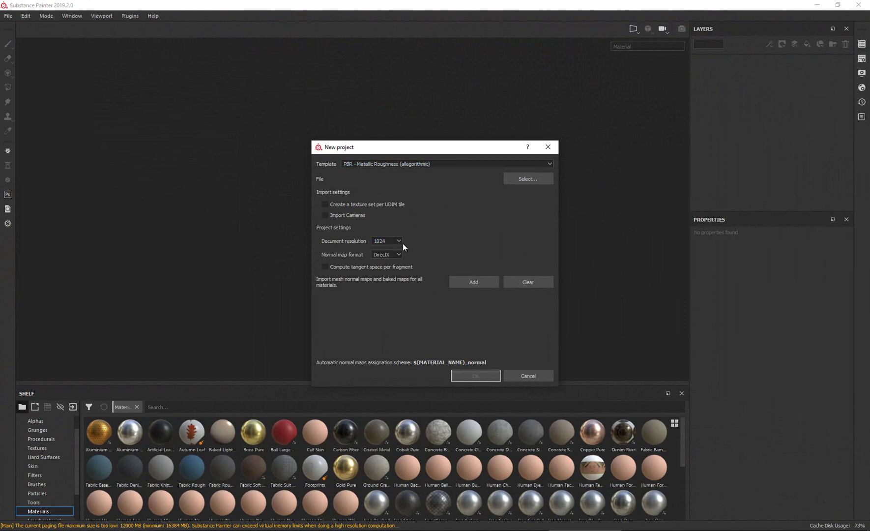
{"action": "left_click", "coordinate": [537, 179]}
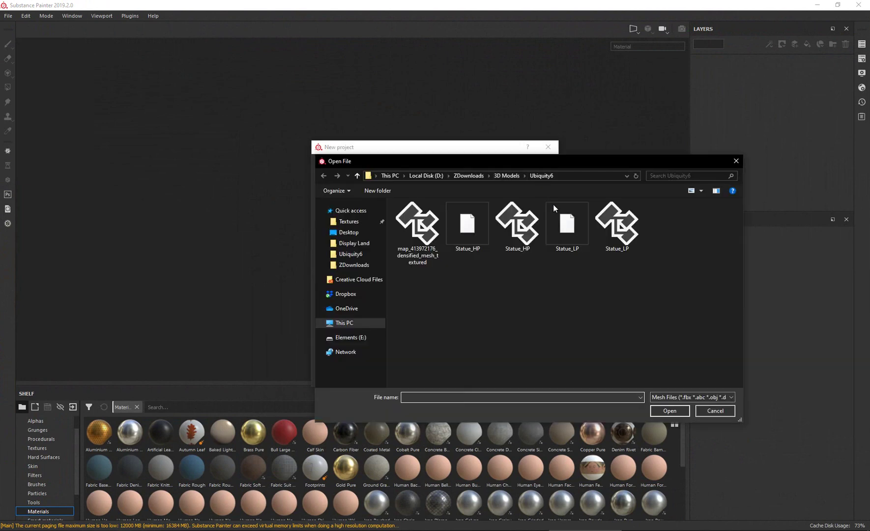
{"action": "left_click", "coordinate": [632, 244]}
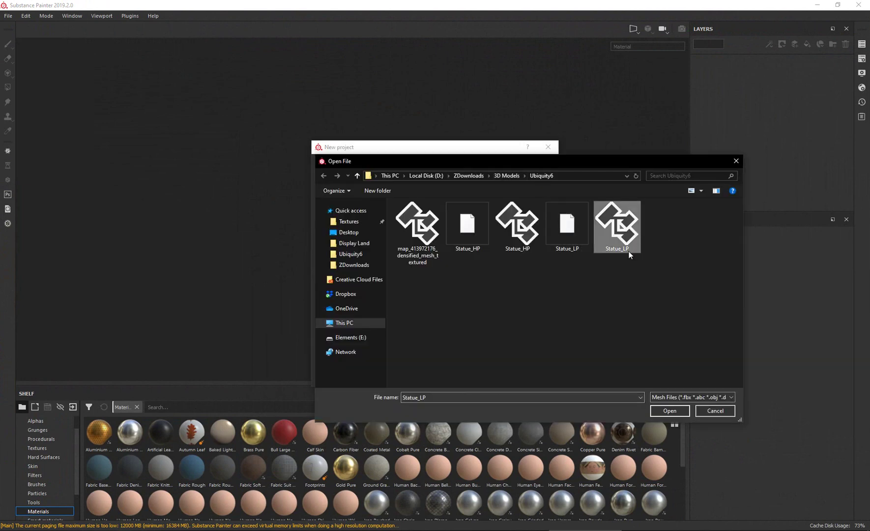
{"action": "left_click", "coordinate": [670, 411]}
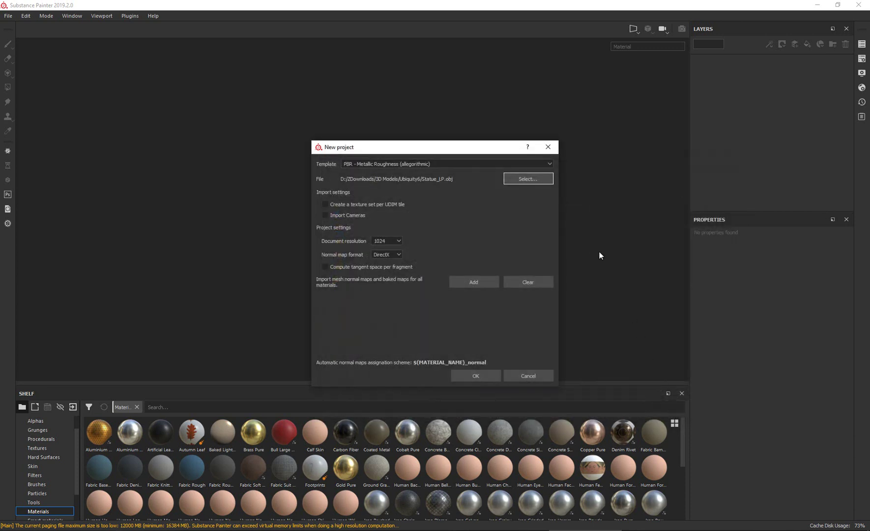
Create the project with the existing template and import settings and inspect the low-poly statue from several angles
{"action": "left_click", "coordinate": [492, 376]}
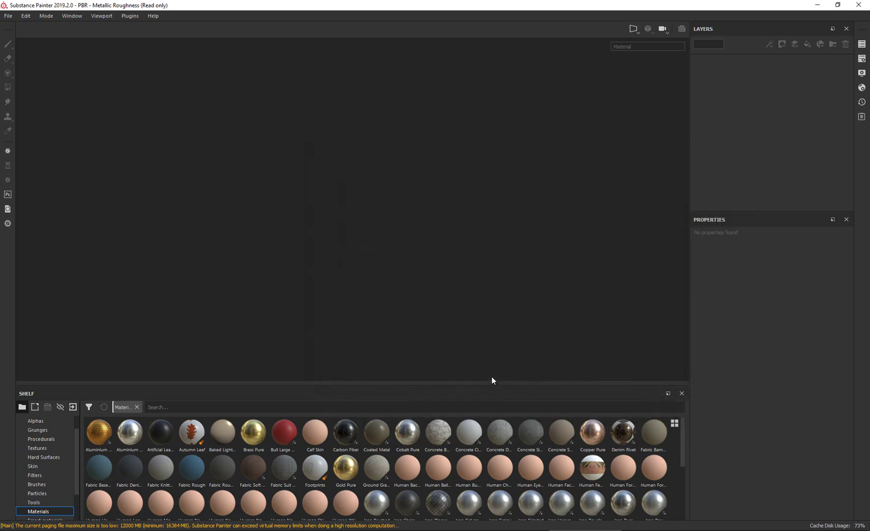
{"action": "mouse_move", "coordinate": [245, 243]}
{"action": "left_mouse_down", "text": "alt"}
{"action": "mouse_move", "coordinate": [512, 229]}
{"action": "mouse_move", "coordinate": [278, 216]}
{"action": "left_mouse_up", "text": "alt"}
{"action": "mouse_move", "coordinate": [220, 201]}
{"action": "right_mouse_down", "text": "shift"}
{"action": "mouse_move", "coordinate": [288, 212]}
{"action": "mouse_move", "coordinate": [262, 210]}
{"action": "mouse_move", "coordinate": [273, 215]}
{"action": "right_mouse_up", "text": "shift"}
{"action": "left_click_drag", "start_coordinate": [273, 214], "coordinate": [272, 202], "text": "alt"}
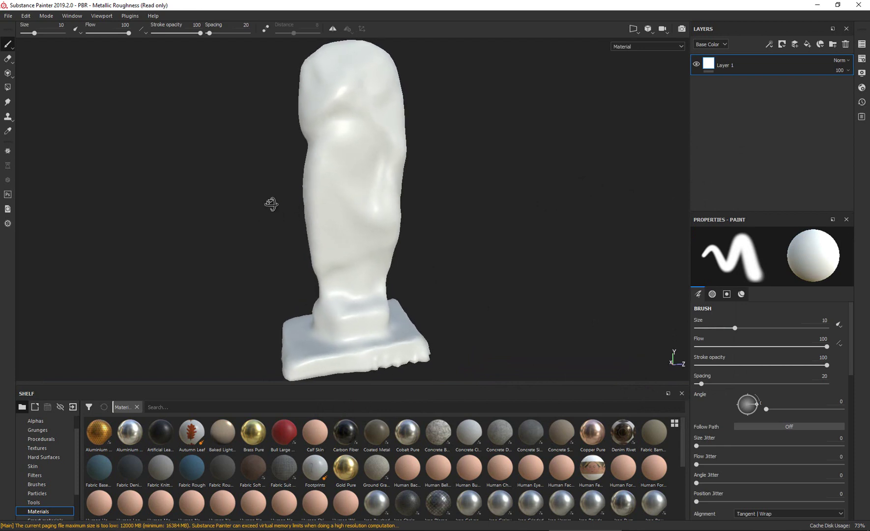
Open the texture set settings, start mesh map baking, and set the bake output size to 4096
{"action": "left_click", "coordinate": [862, 59]}
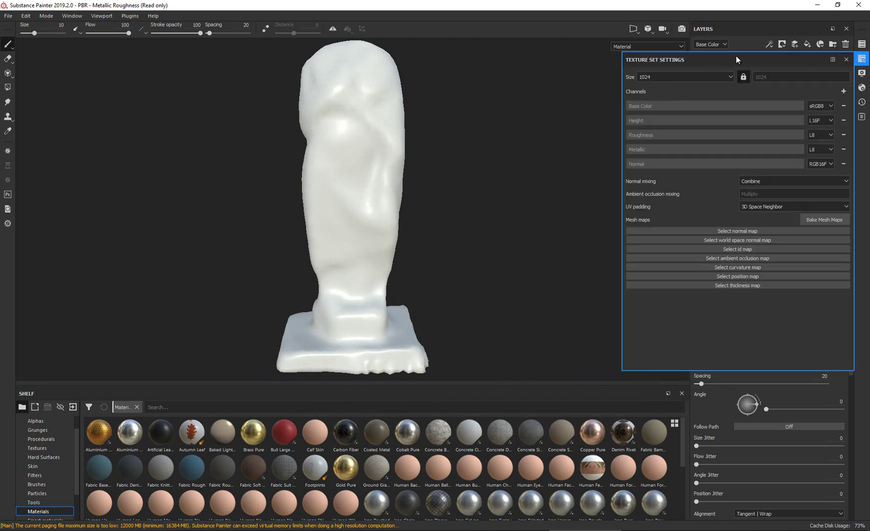
{"action": "left_click_drag", "start_coordinate": [722, 58], "coordinate": [132, 71]}
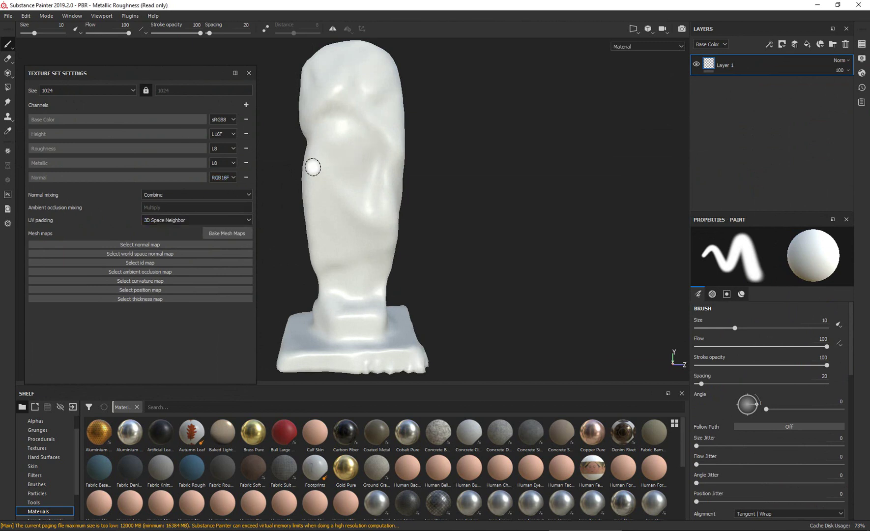
{"action": "left_click", "coordinate": [226, 234]}
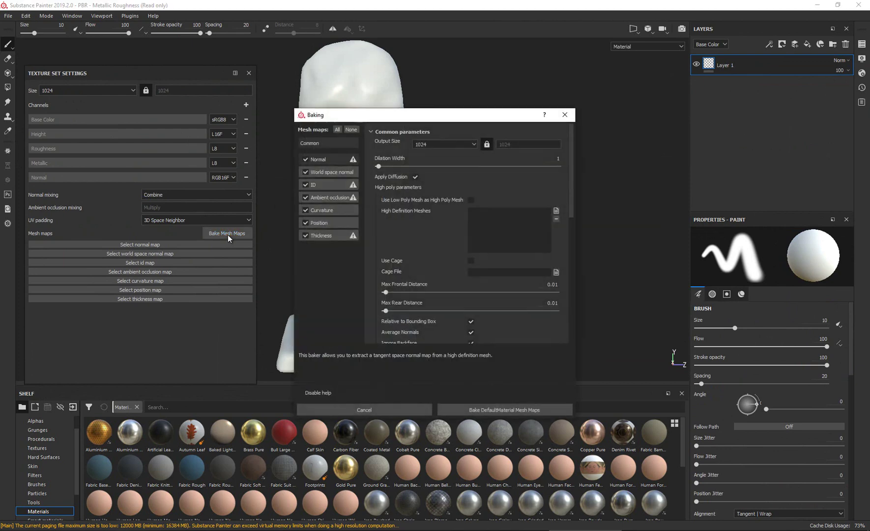
{"action": "left_click", "coordinate": [470, 144]}
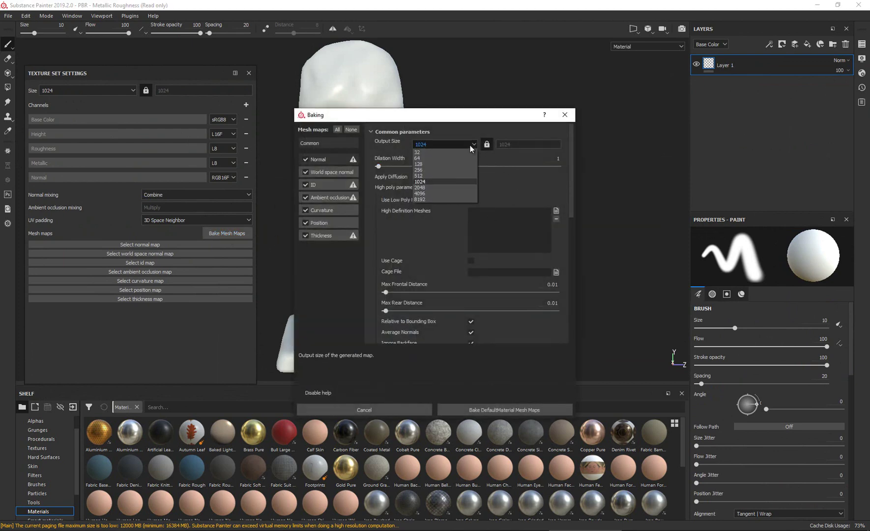
{"action": "left_click", "coordinate": [437, 192]}
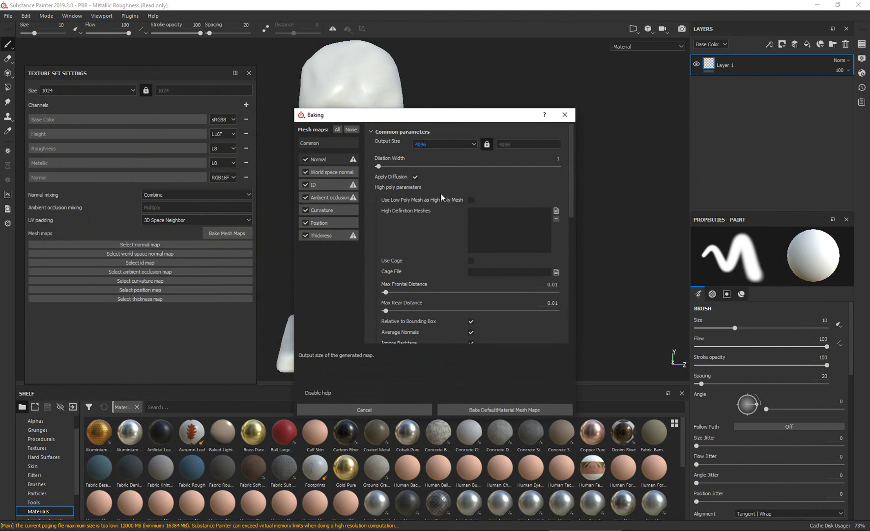
Add the Statue_HP mesh from the Ubiquity6 folder as the high definition mesh for baking
{"action": "left_click", "coordinate": [556, 211]}
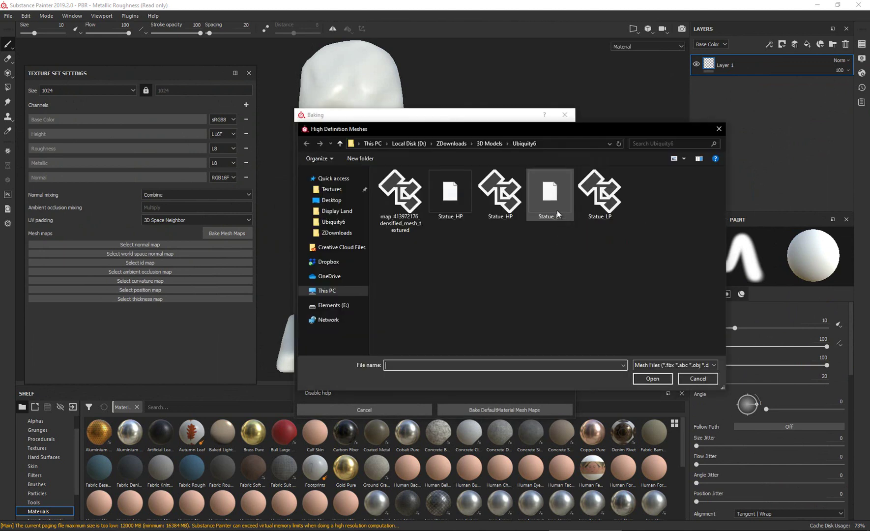
{"action": "left_click", "coordinate": [496, 216]}
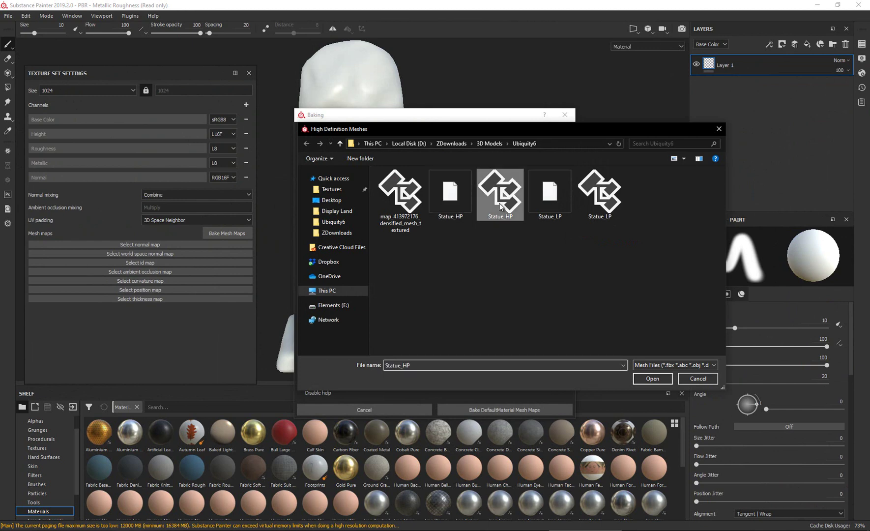
{"action": "left_click", "coordinate": [647, 377]}
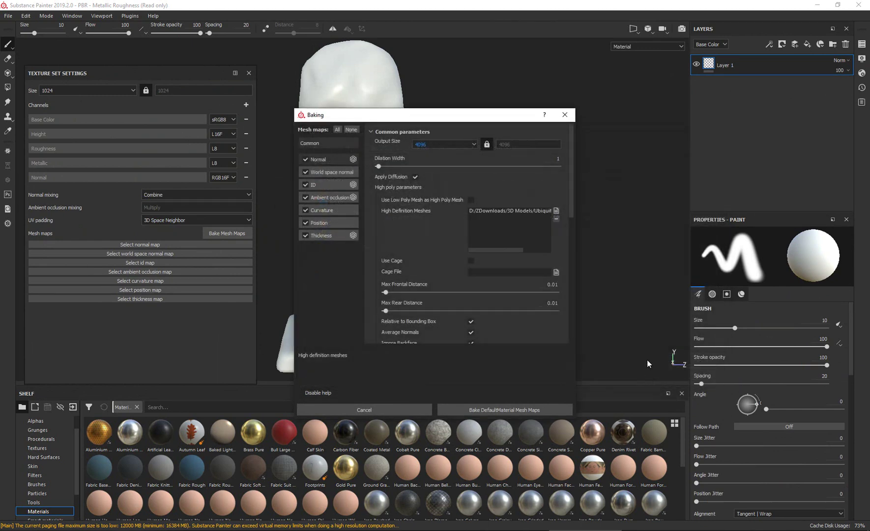
Review the common baking parameters and exclude the ID and Thickness maps from the bake
{"action": "scroll", "coordinate": [481, 271], "scroll_direction": "down", "scroll_amount": 5}
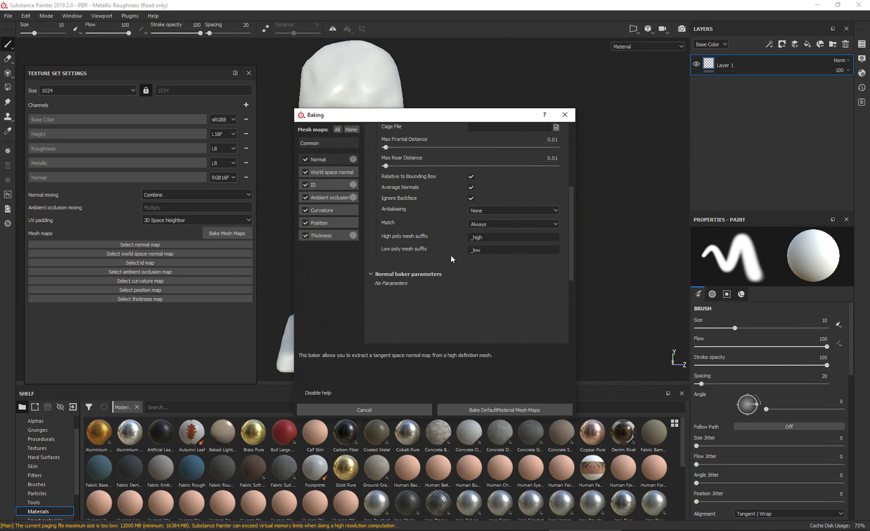
{"action": "scroll", "coordinate": [451, 257], "scroll_direction": "up", "scroll_amount": 2}
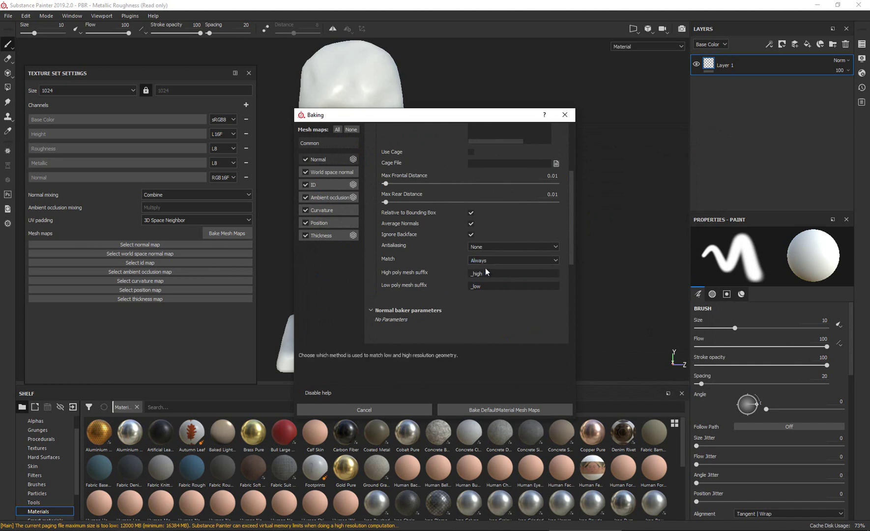
{"action": "scroll", "coordinate": [486, 268], "scroll_direction": "up", "scroll_amount": 4}
{"action": "left_click", "coordinate": [306, 235]}
{"action": "left_click", "coordinate": [305, 185]}
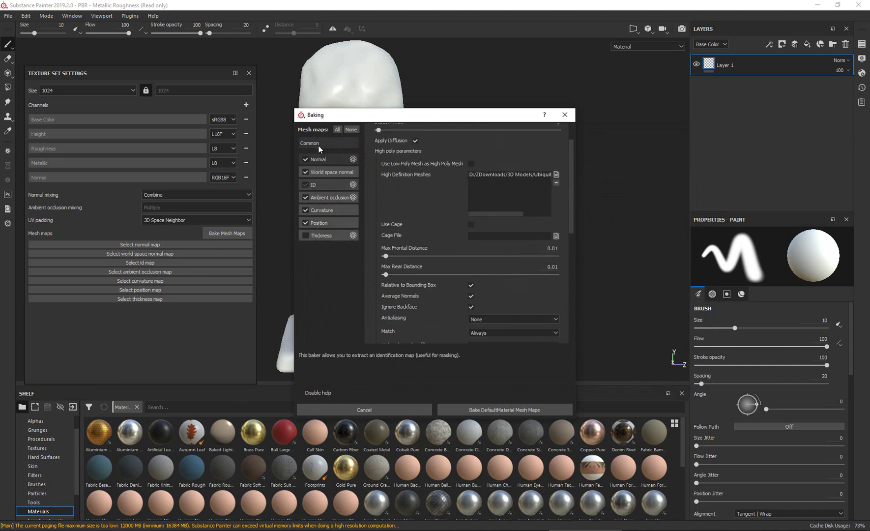
{"action": "scroll", "coordinate": [472, 251], "scroll_direction": "up", "scroll_amount": 2}
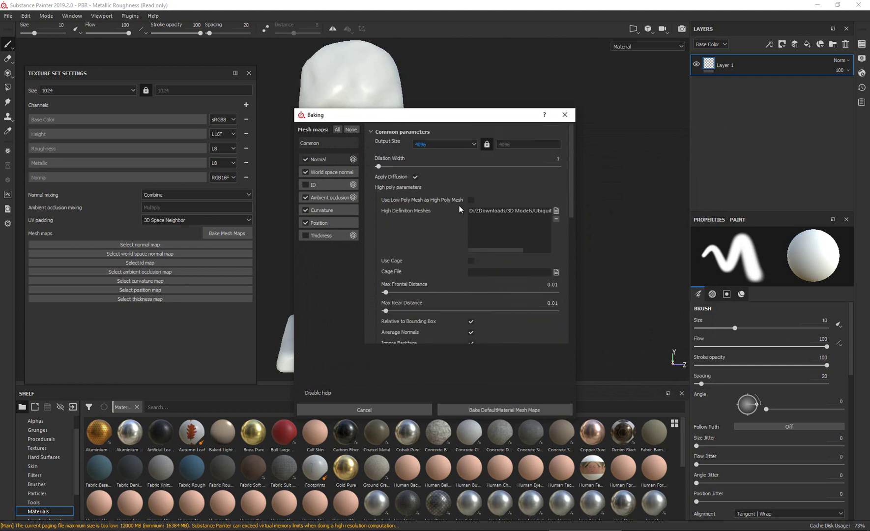
Bake the DefaultMaterial mesh maps, close the finished bake report, and inspect the resulting detail on the statue
{"action": "scroll", "coordinate": [531, 241], "scroll_direction": "down", "scroll_amount": 10}
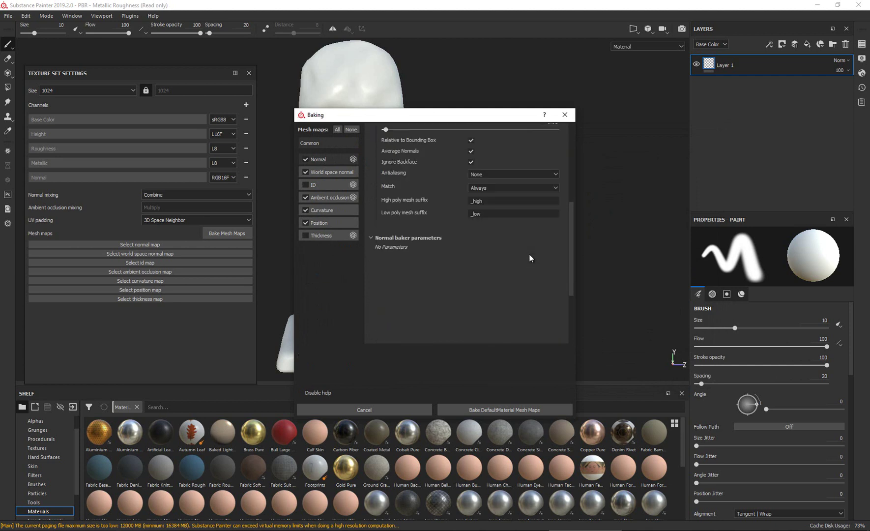
{"action": "scroll", "coordinate": [530, 258], "scroll_direction": "up", "scroll_amount": 10}
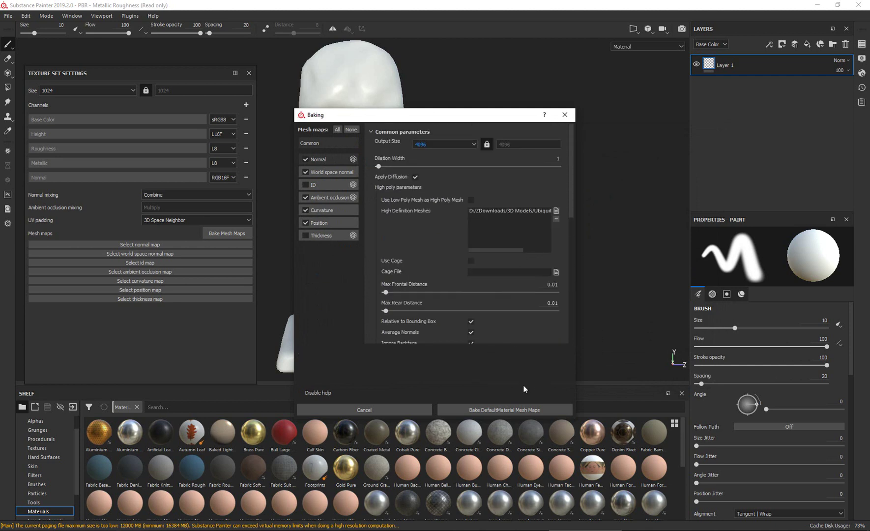
{"action": "left_click", "coordinate": [535, 413]}
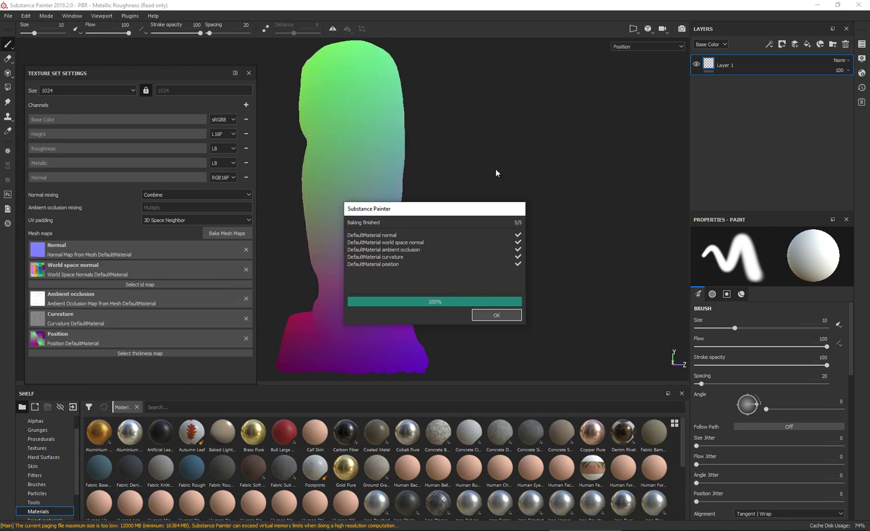
{"action": "left_click", "coordinate": [498, 315]}
{"action": "left_click_drag", "start_coordinate": [486, 229], "coordinate": [367, 162], "text": "alt"}
{"action": "mouse_move", "coordinate": [399, 231]}
{"action": "left_mouse_down", "text": "alt"}
{"action": "mouse_move", "coordinate": [429, 229]}
{"action": "mouse_move", "coordinate": [394, 232]}
{"action": "mouse_move", "coordinate": [439, 204]}
{"action": "mouse_move", "coordinate": [424, 174]}
{"action": "mouse_move", "coordinate": [420, 186]}
{"action": "mouse_move", "coordinate": [394, 191]}
{"action": "left_mouse_up", "text": "alt"}
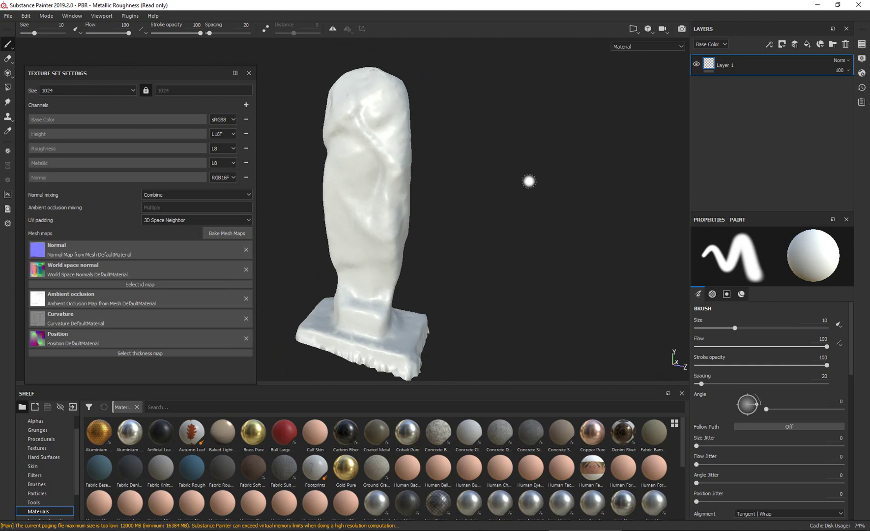
Add a fill layer above Layer 1
{"action": "left_click", "coordinate": [807, 45]}
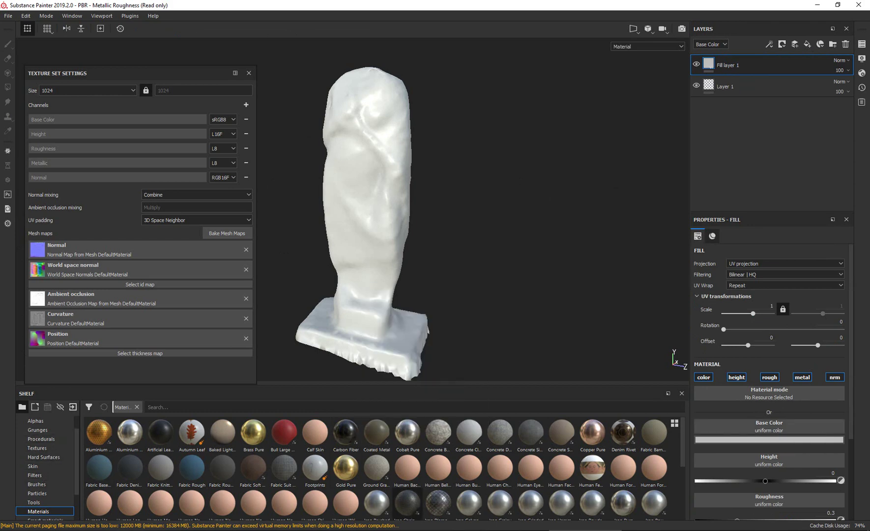
{"action": "key", "text": "alt+Tab"}
{"action": "mouse_move", "coordinate": [402, 82]}
{"action": "left_mouse_down"}
{"action": "mouse_move", "coordinate": [393, 72]}
{"action": "mouse_move", "coordinate": [369, 80]}
{"action": "left_mouse_up"}
{"action": "key", "text": "alt+Tab"}
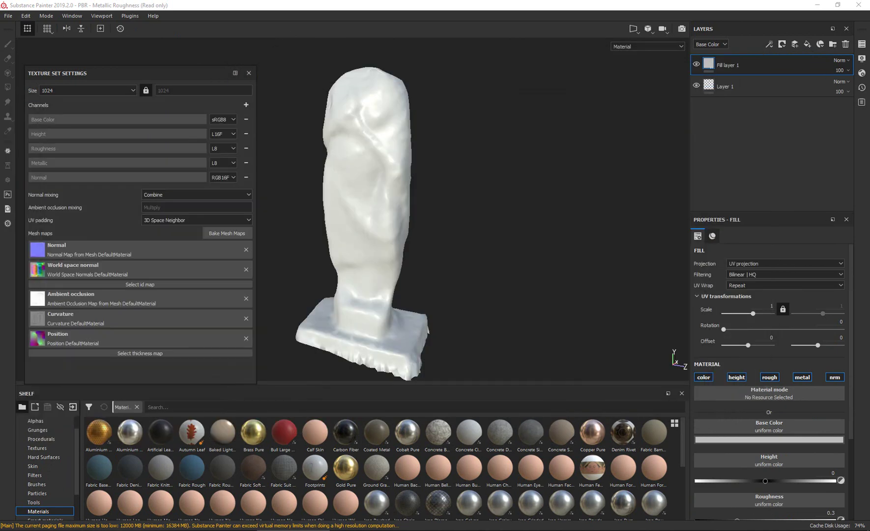
Show the shelf's textures, close the preview of Statue_baseTexBaked, and bring that image file in for import
{"action": "left_click", "coordinate": [52, 448]}
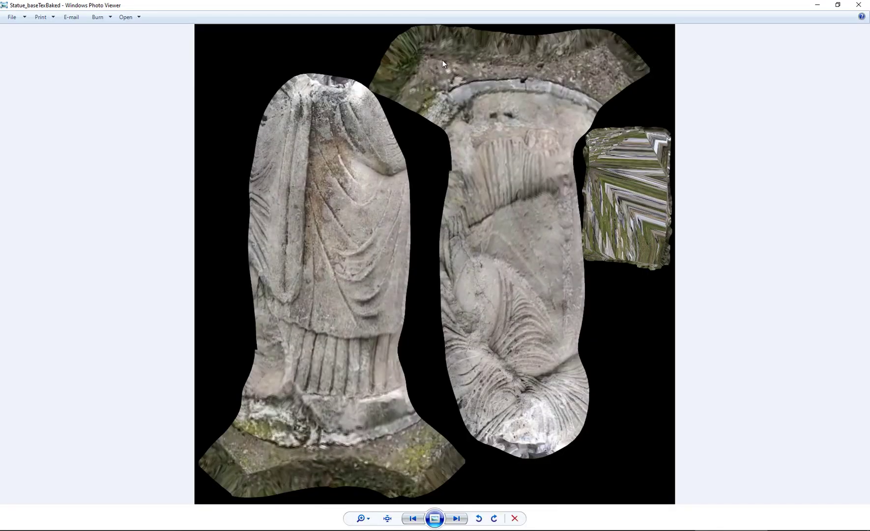
{"action": "left_click", "coordinate": [858, 4]}
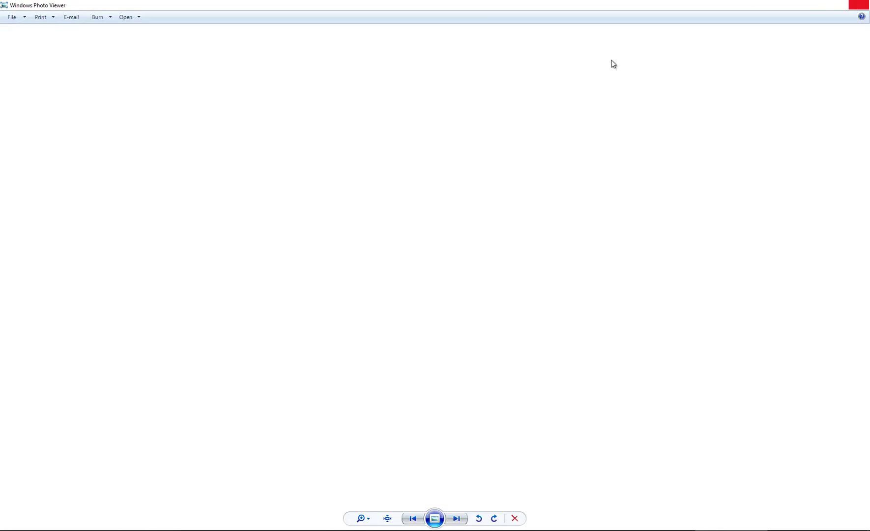
{"action": "left_click_drag", "start_coordinate": [52, 320], "coordinate": [457, 470]}
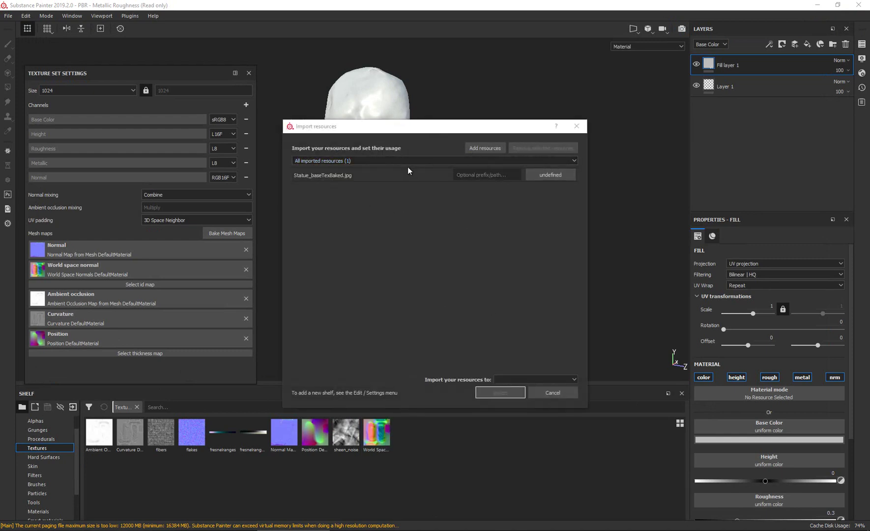
Set the usage of Statue_baseTexBaked.jpg to texture and filter the import list by texture
{"action": "left_click", "coordinate": [549, 173]}
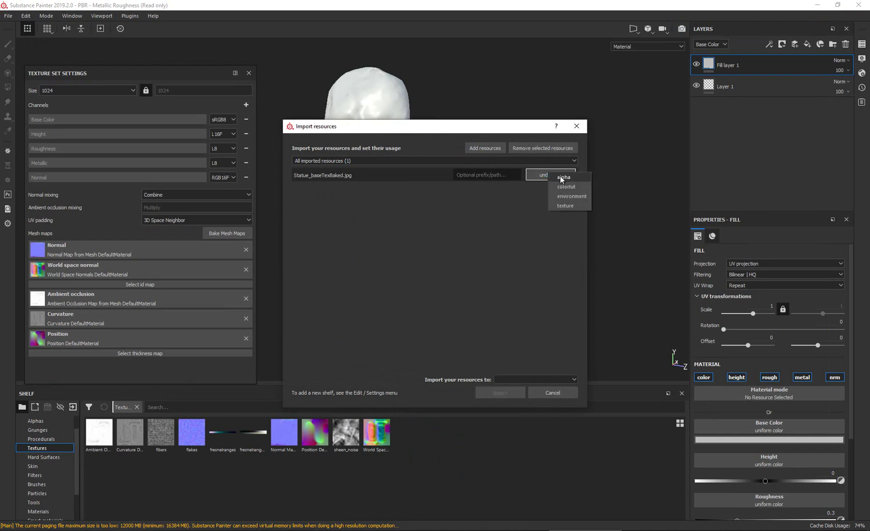
{"action": "left_click", "coordinate": [570, 206]}
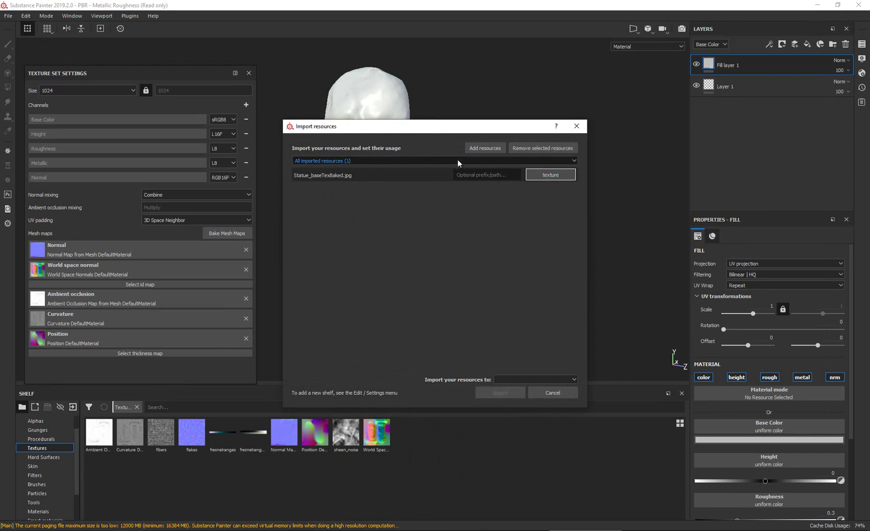
{"action": "key", "text": "Tab"}
{"action": "left_click", "coordinate": [476, 164]}
{"action": "left_click", "coordinate": [459, 174]}
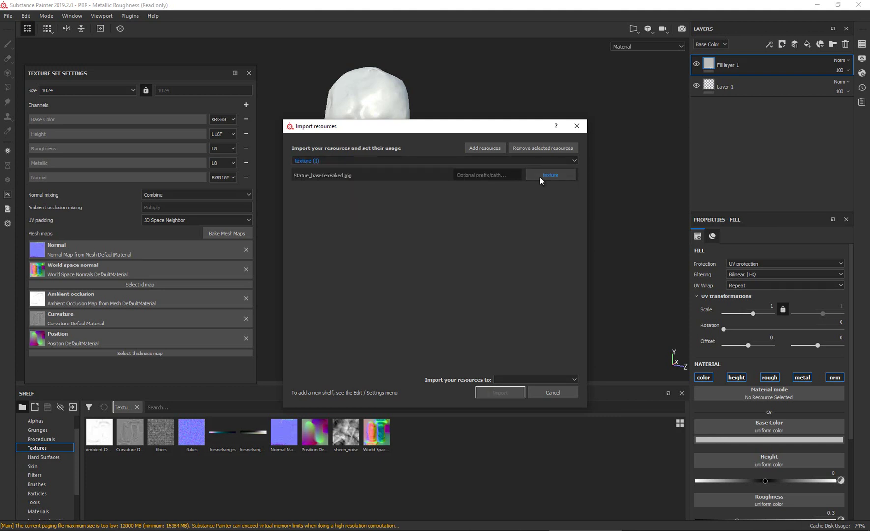
Import Statue_baseTexBaked.jpg into the current session and assign it to the fill layer's Base Color
{"action": "left_click", "coordinate": [508, 379]}
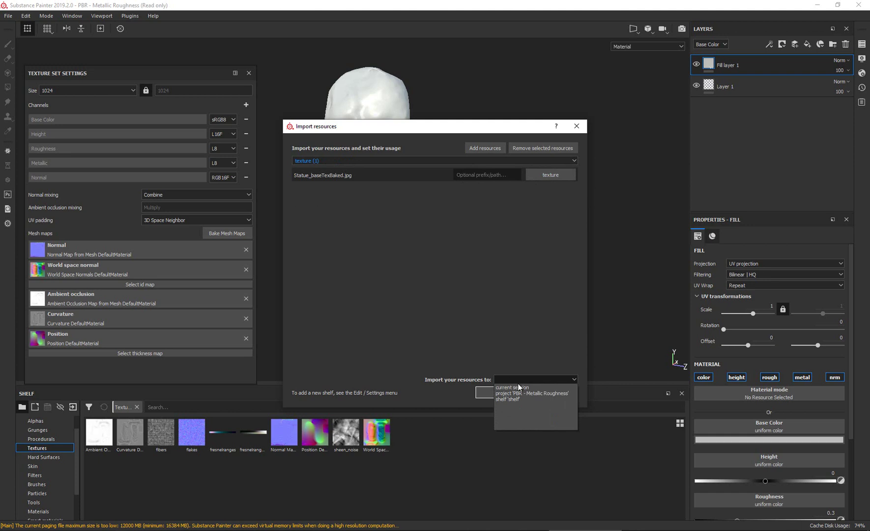
{"action": "left_click", "coordinate": [530, 388]}
{"action": "left_click", "coordinate": [507, 395]}
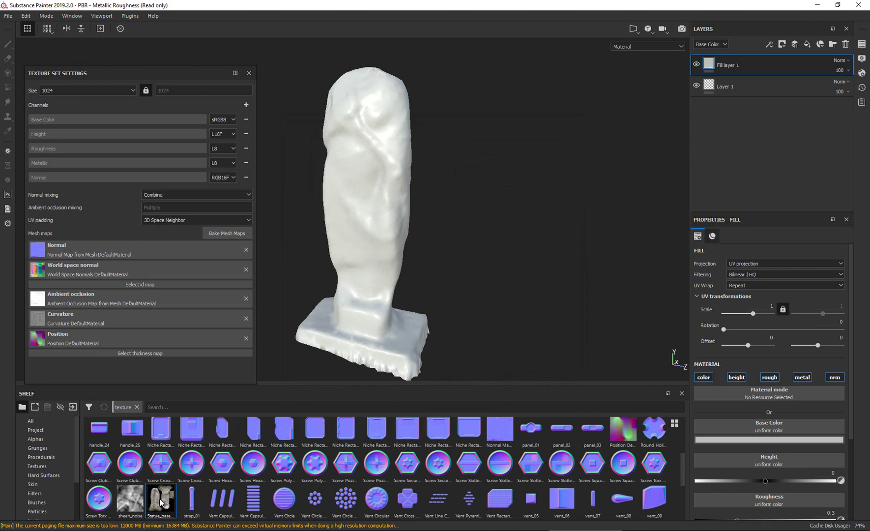
{"action": "left_click_drag", "start_coordinate": [160, 503], "coordinate": [757, 423]}
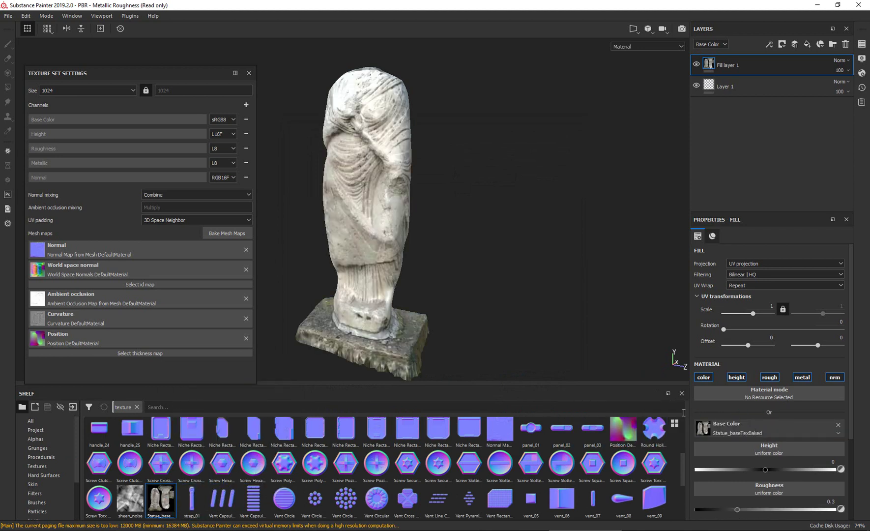
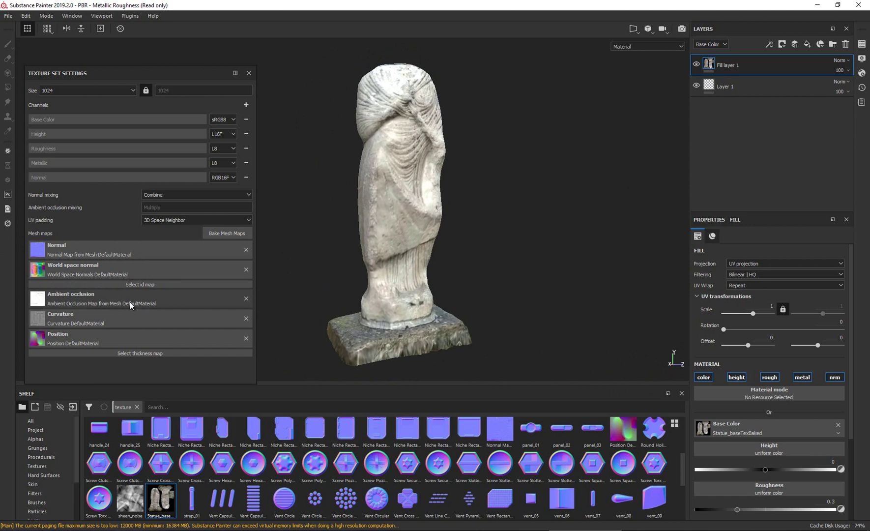
Filter the shelf textures by "ambi" and assign the baked ambient occlusion map to the fill layer's Roughness
{"action": "scroll", "coordinate": [798, 415], "scroll_direction": "down", "scroll_amount": 1}
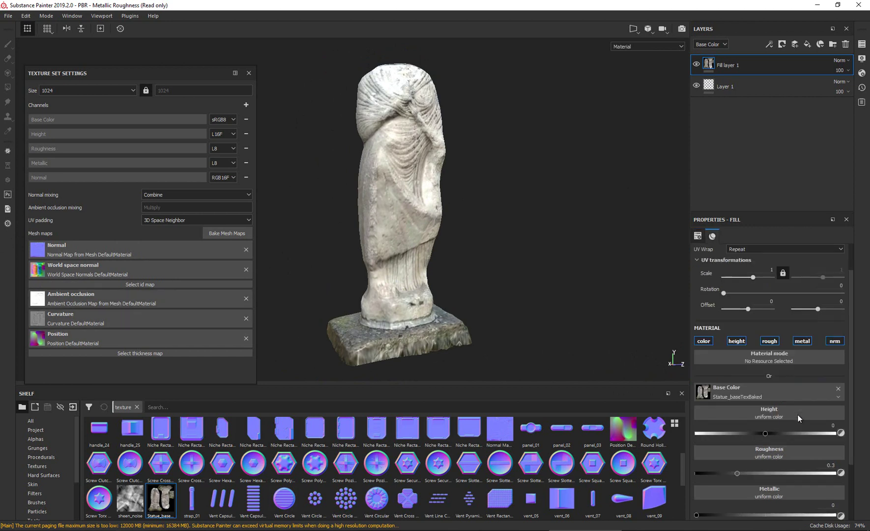
{"action": "scroll", "coordinate": [797, 415], "scroll_direction": "down", "scroll_amount": 1}
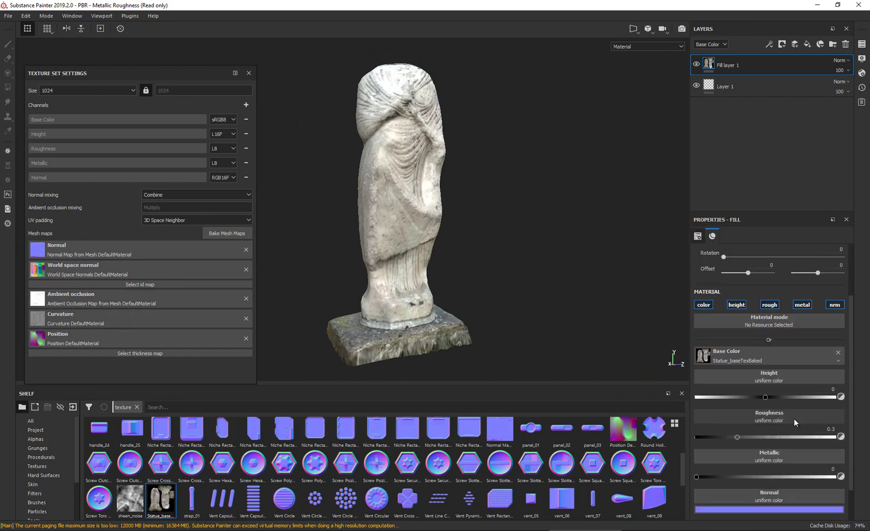
{"action": "left_click", "coordinate": [71, 301]}
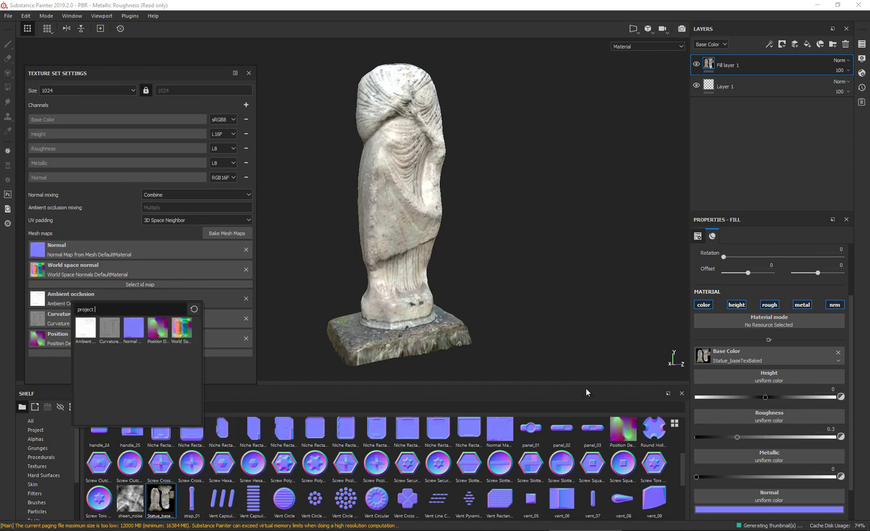
{"action": "left_click", "coordinate": [269, 332]}
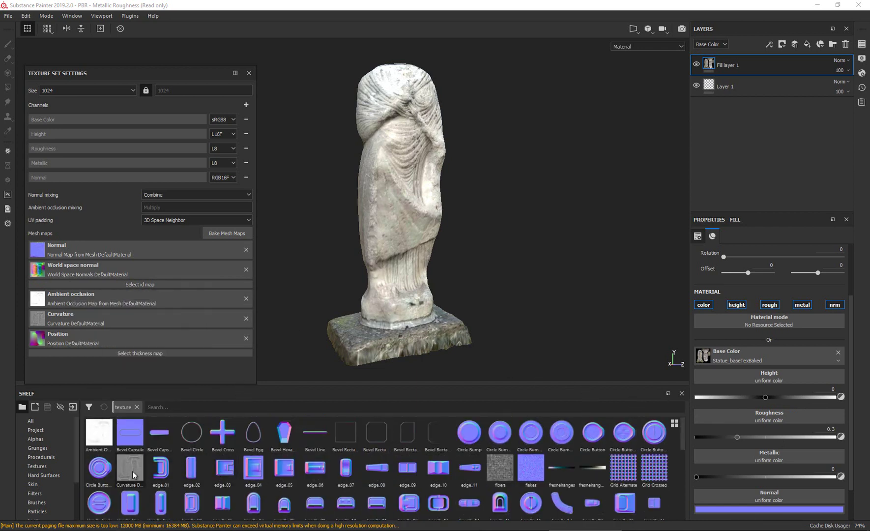
{"action": "left_click", "coordinate": [195, 408]}
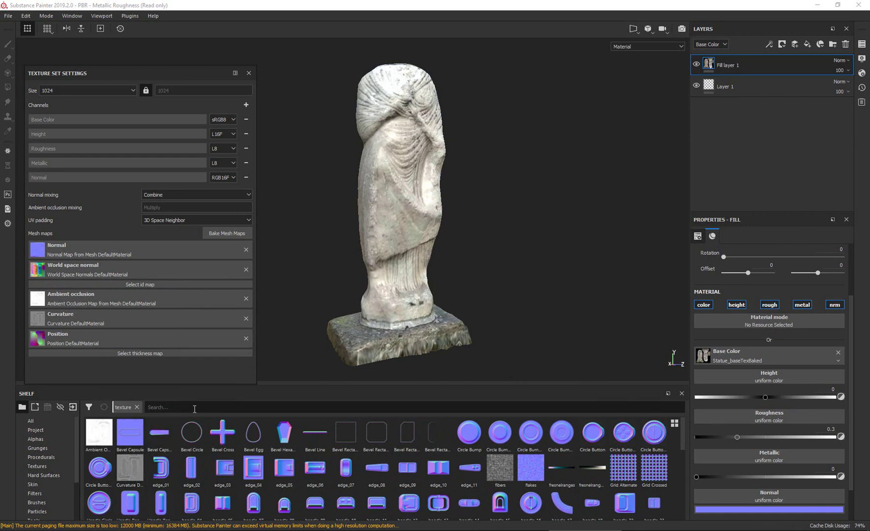
{"action": "type", "text": "ambi"}
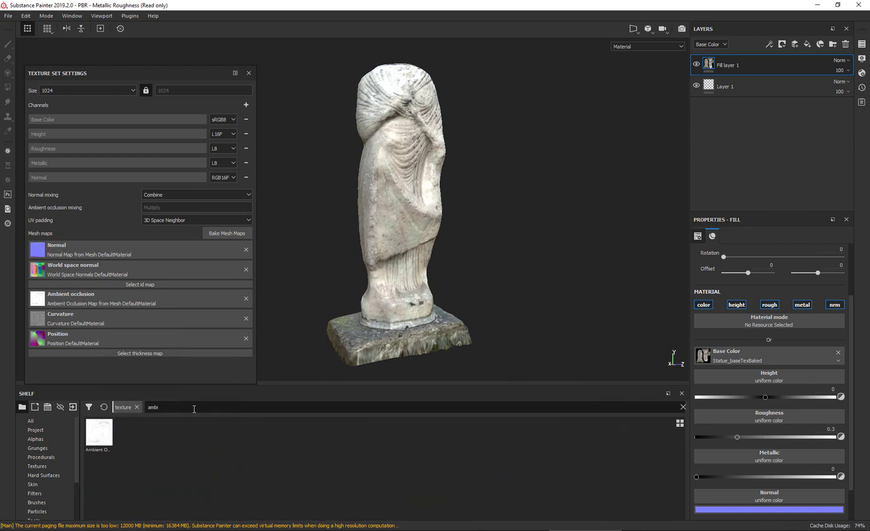
{"action": "left_click_drag", "start_coordinate": [99, 433], "coordinate": [800, 417]}
Reposition and resize the floating Texture Set Settings window to show all mesh maps, and close it
{"action": "scroll", "coordinate": [462, 227], "scroll_direction": "up", "scroll_amount": 5}
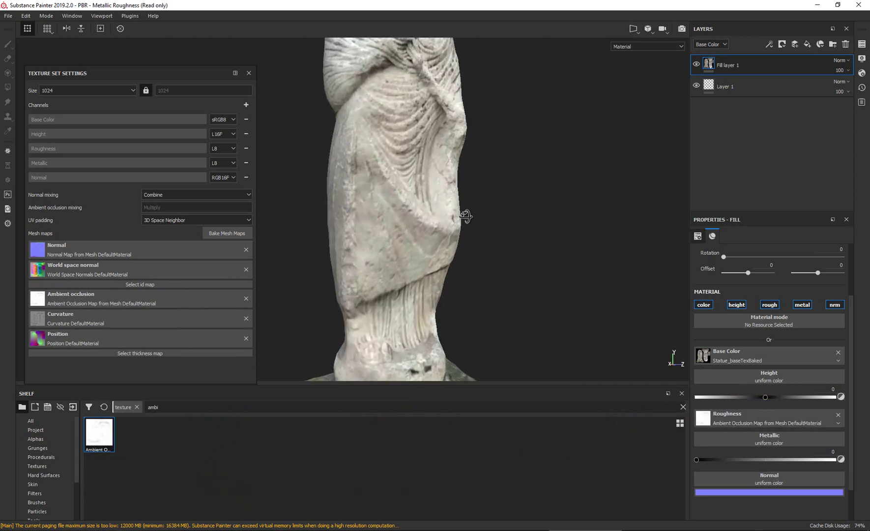
{"action": "left_click_drag", "start_coordinate": [329, 190], "coordinate": [516, 210], "text": "alt"}
{"action": "scroll", "coordinate": [516, 210], "scroll_direction": "down", "scroll_amount": 5}
{"action": "middle_click_drag", "start_coordinate": [456, 155], "coordinate": [438, 115], "text": "alt"}
{"action": "left_click_drag", "start_coordinate": [437, 115], "coordinate": [492, 202], "text": "alt"}
{"action": "left_click_drag", "start_coordinate": [156, 71], "coordinate": [180, 113]}
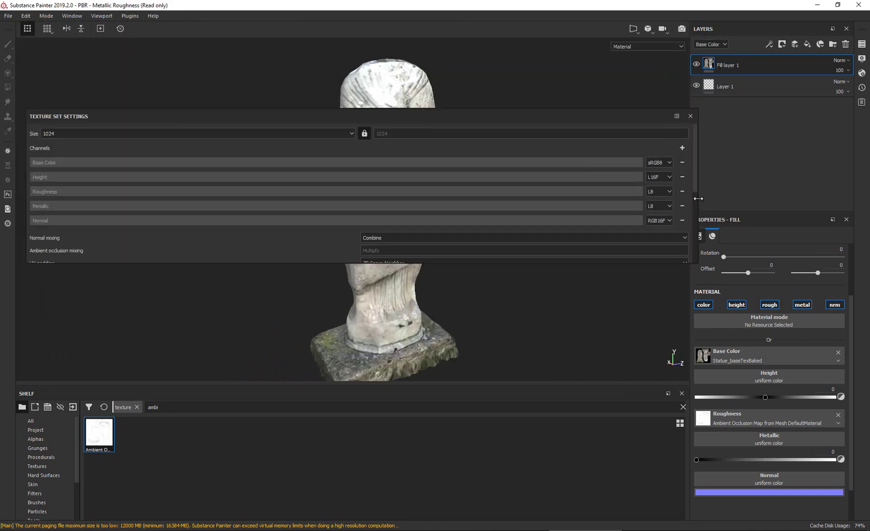
{"action": "left_click_drag", "start_coordinate": [699, 198], "coordinate": [276, 189]}
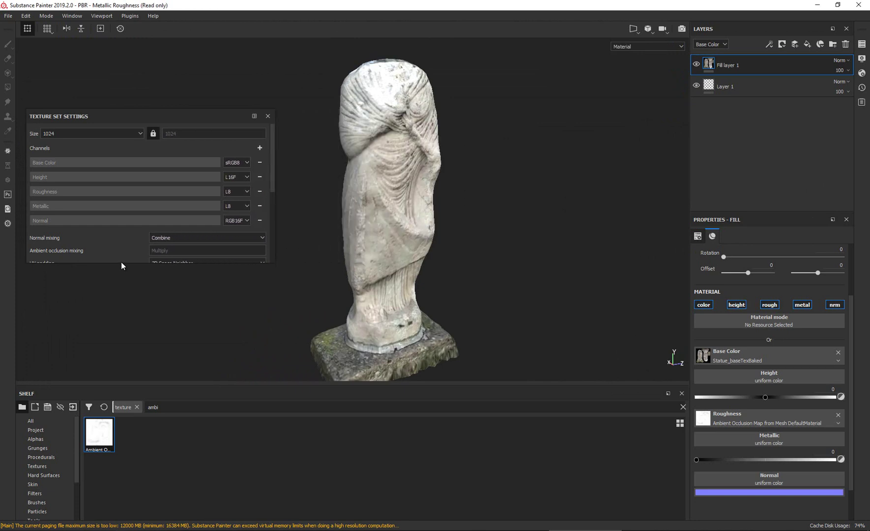
{"action": "left_click_drag", "start_coordinate": [122, 264], "coordinate": [123, 422]}
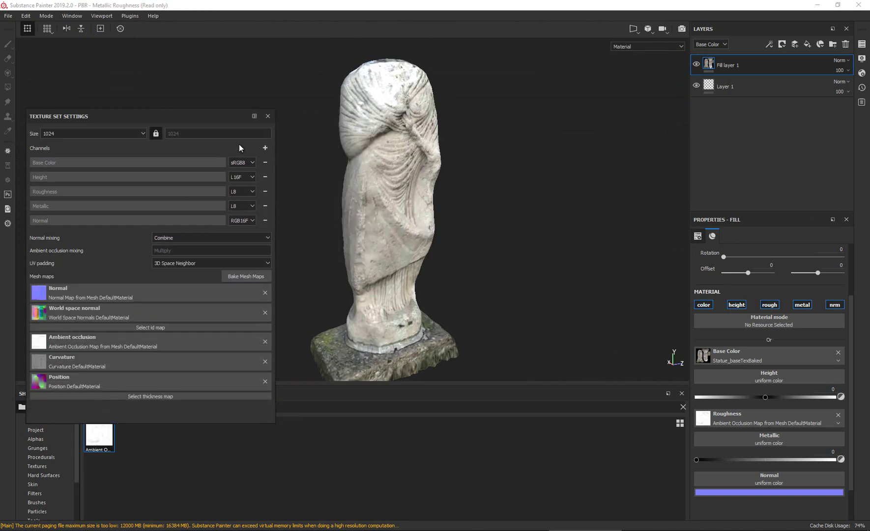
{"action": "left_click", "coordinate": [267, 117]}
Start a texture export with the Unreal Engine 4 (Packed) configuration and set DefaultMaterial's size to 4096x4096
{"action": "left_click_drag", "start_coordinate": [488, 229], "coordinate": [453, 190], "text": "alt"}
{"action": "middle_click_drag", "start_coordinate": [452, 190], "coordinate": [433, 151], "text": "alt"}
{"action": "mouse_move", "coordinate": [303, 183]}
{"action": "left_mouse_down", "text": "alt"}
{"action": "mouse_move", "coordinate": [344, 245]}
{"action": "mouse_move", "coordinate": [311, 182]}
{"action": "left_mouse_up", "text": "alt"}
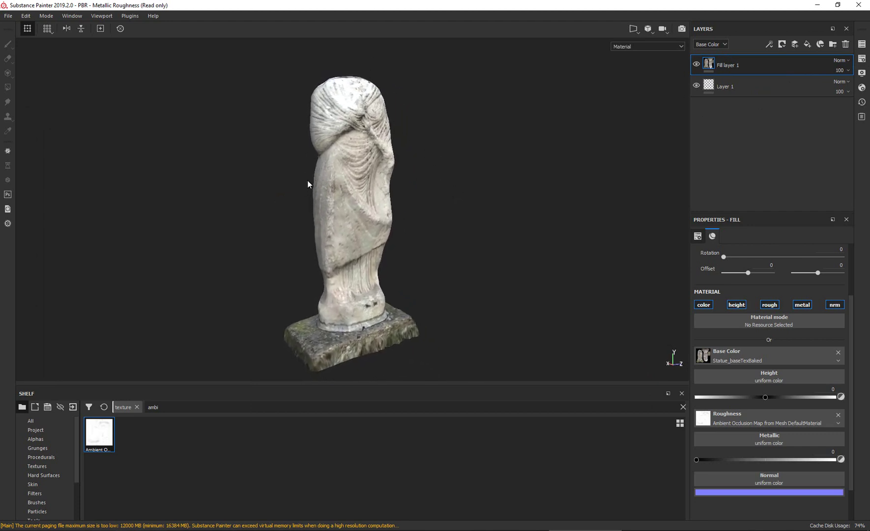
{"action": "left_click", "coordinate": [7, 15]}
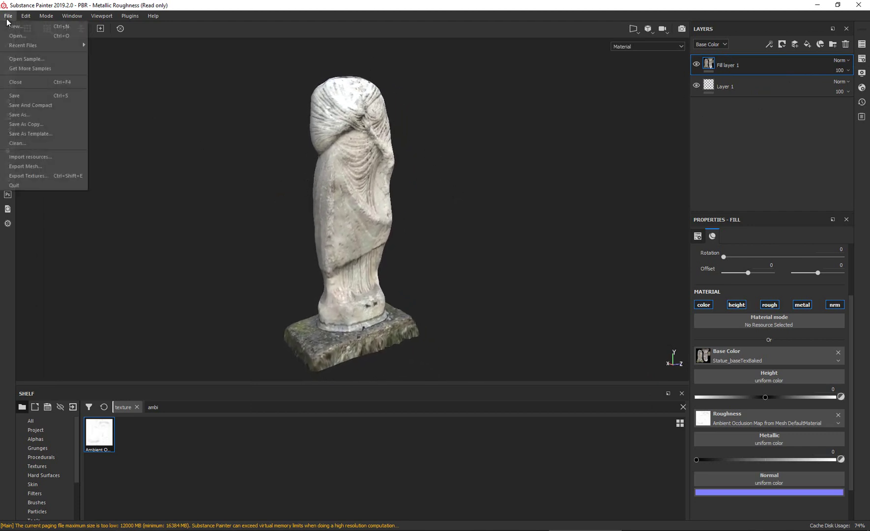
{"action": "left_click", "coordinate": [50, 175]}
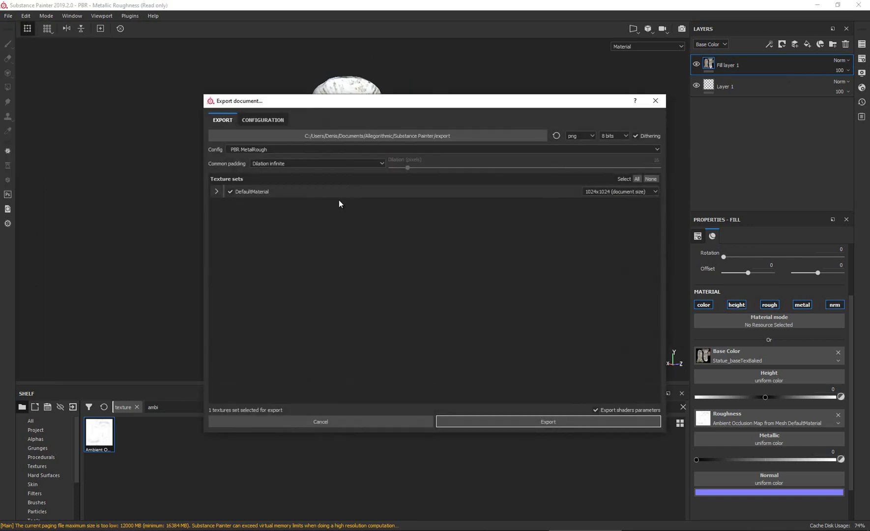
{"action": "left_click", "coordinate": [285, 150]}
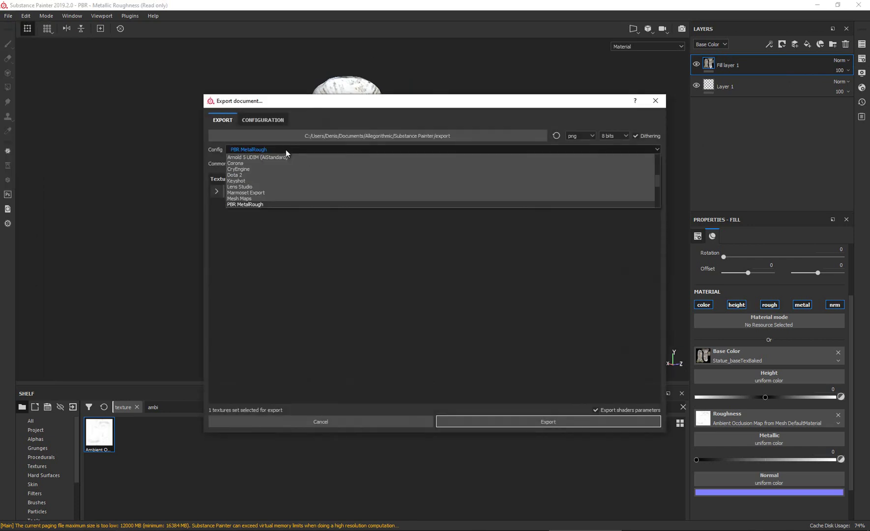
{"action": "scroll", "coordinate": [283, 163], "scroll_direction": "down", "scroll_amount": 5}
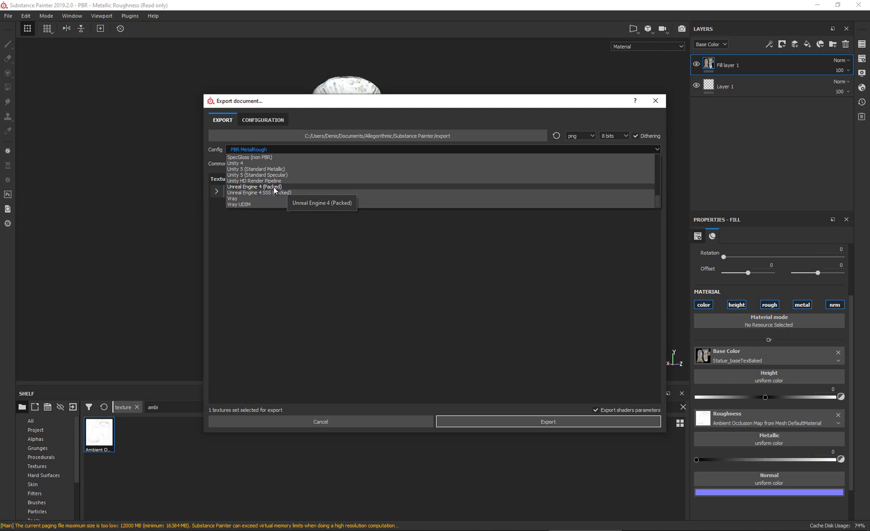
{"action": "left_click", "coordinate": [274, 186]}
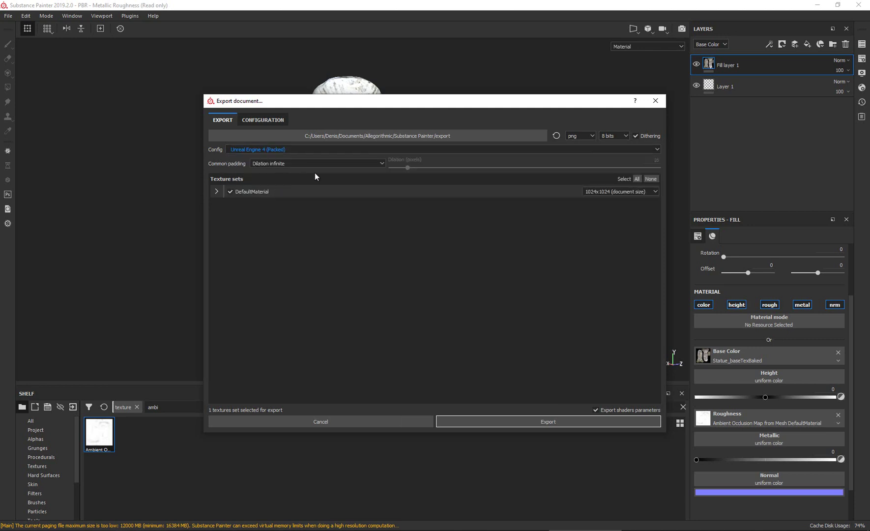
{"action": "left_click", "coordinate": [621, 191]}
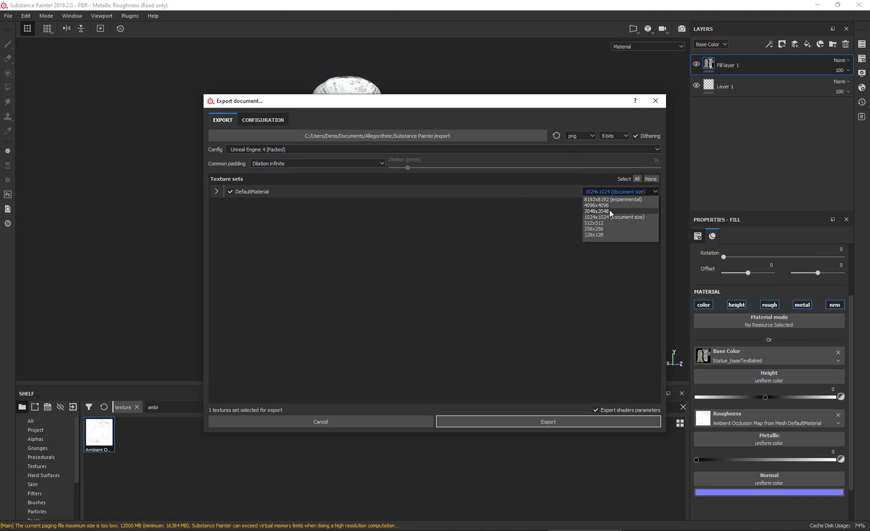
{"action": "key", "text": "Escape"}
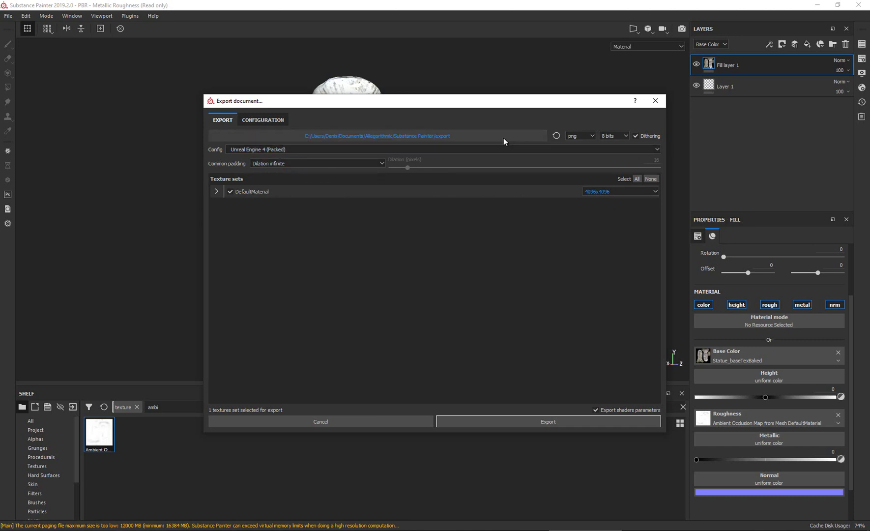
Create a folder named Textures inside Ubiquity6 and make it the export destination
{"action": "left_click", "coordinate": [469, 140]}
{"action": "right_click", "coordinate": [433, 242]}
{"action": "mouse_move", "coordinate": [418, 358]}
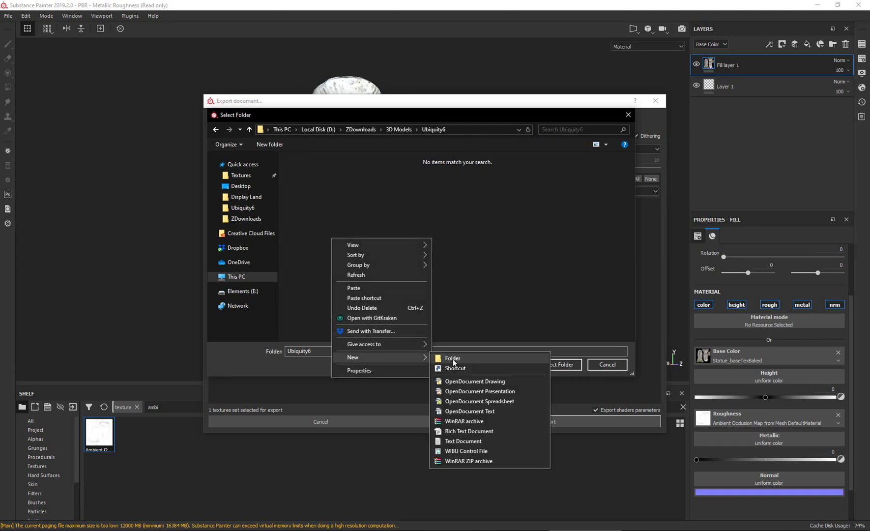
{"action": "left_click", "coordinate": [450, 359]}
{"action": "type", "text": "Textures"}
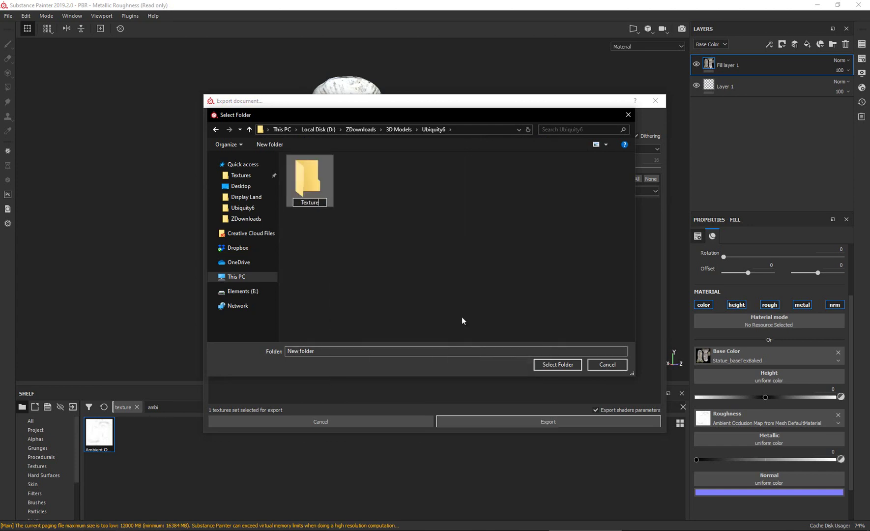
{"action": "key", "text": "Return"}
{"action": "key", "text": "Return"}
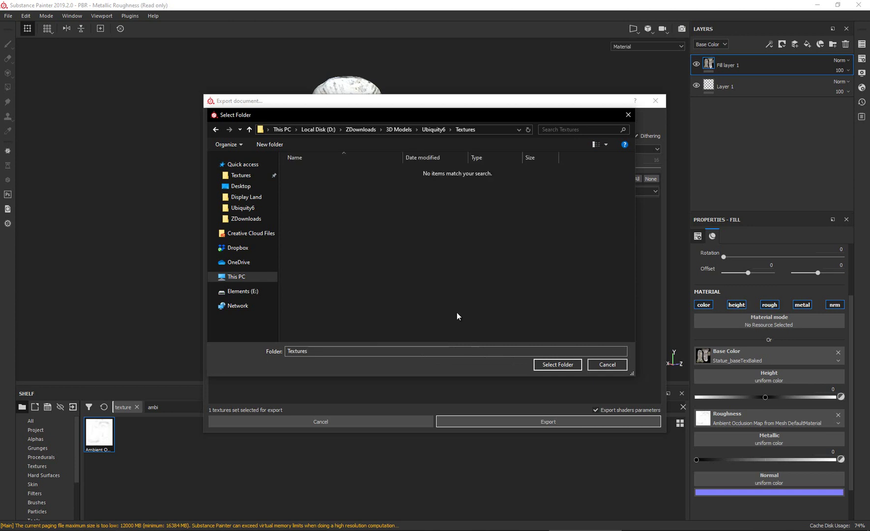
{"action": "left_click", "coordinate": [558, 364]}
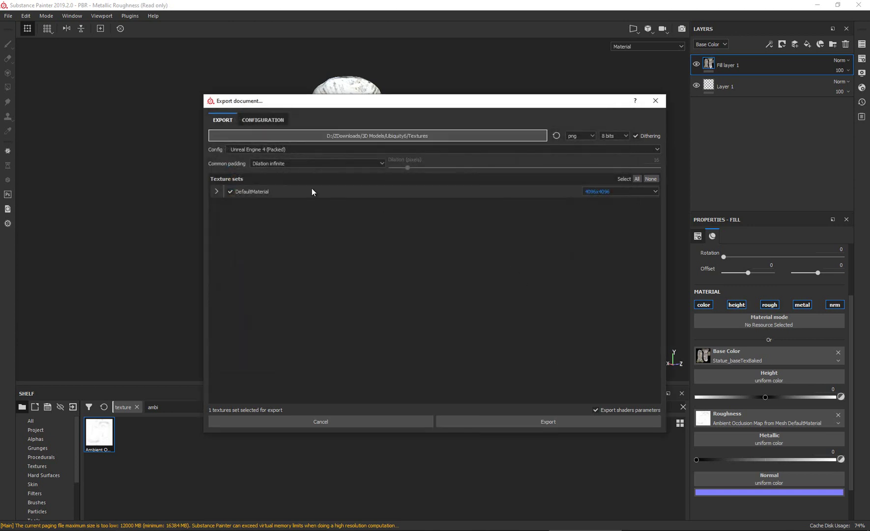
Show the list of maps for DefaultMaterial, export the textures and dismiss the export report
{"action": "left_click", "coordinate": [217, 192]}
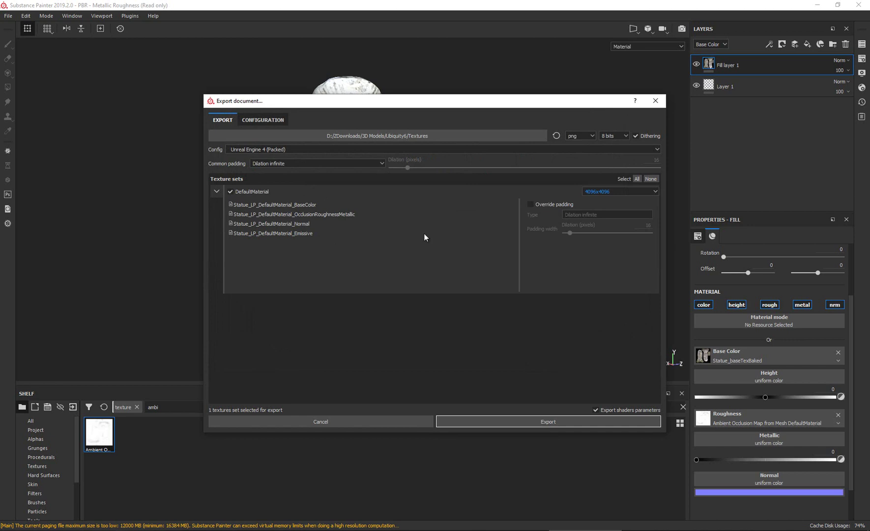
{"action": "left_click", "coordinate": [553, 426]}
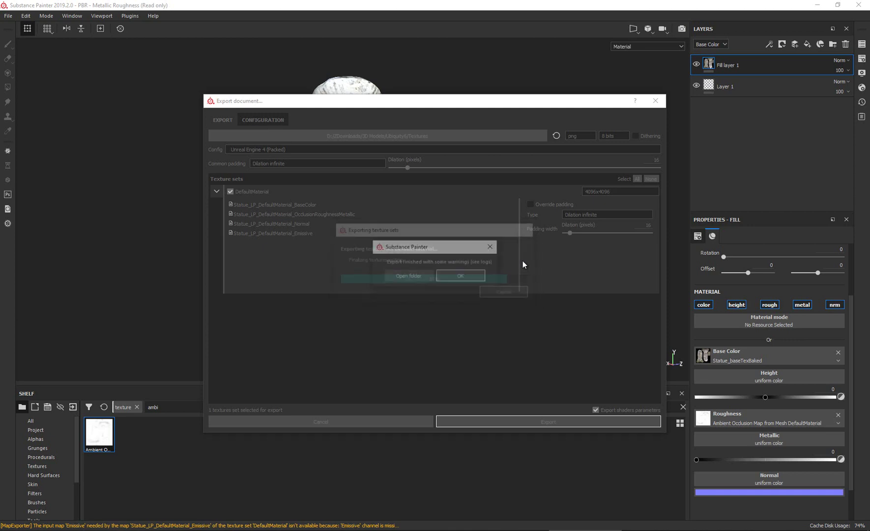
{"action": "left_click", "coordinate": [460, 276]}
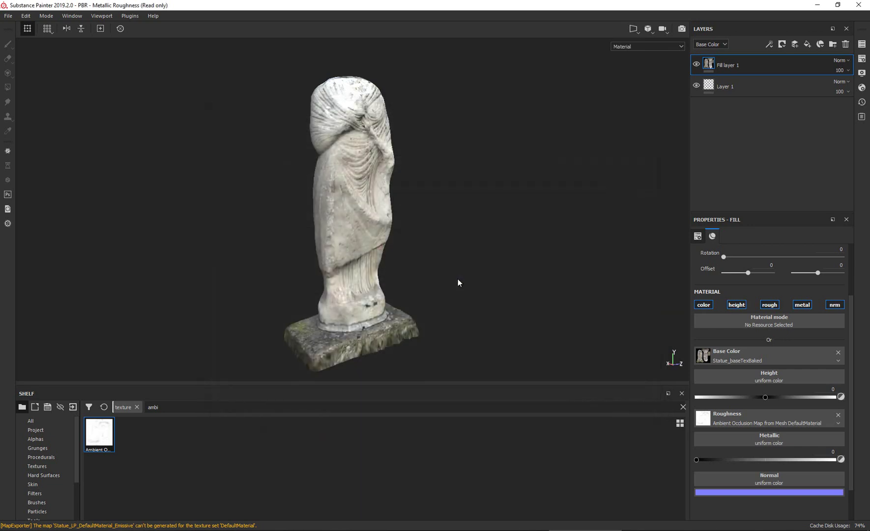
{"action": "left_click_drag", "start_coordinate": [455, 239], "coordinate": [376, 216], "text": "alt"}
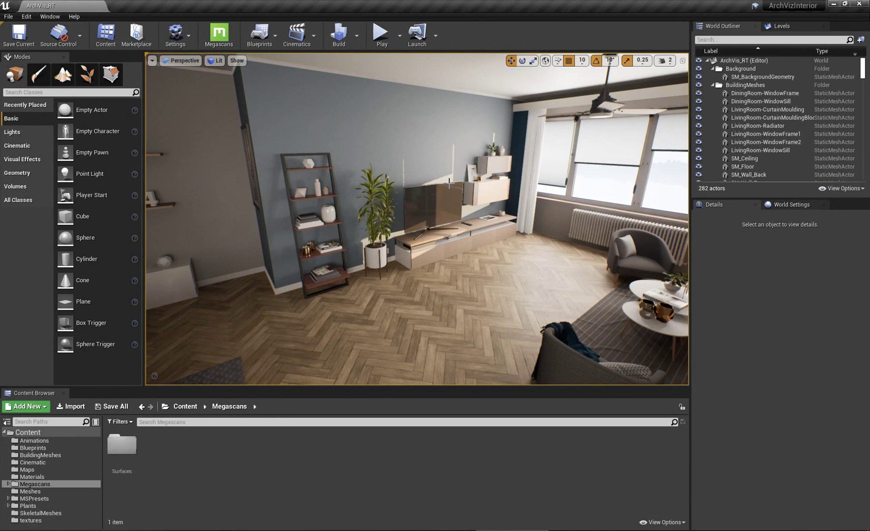
Switch to Unreal Engine and import the Statue_LP FBX into the Megascans folder with Import Textures off
{"action": "mouse_move", "coordinate": [448, 232]}
{"action": "right_mouse_down"}
{"action": "mouse_move", "coordinate": [466, 227]}
{"action": "mouse_move", "coordinate": [409, 227]}
{"action": "mouse_move", "coordinate": [434, 222]}
{"action": "right_mouse_up"}
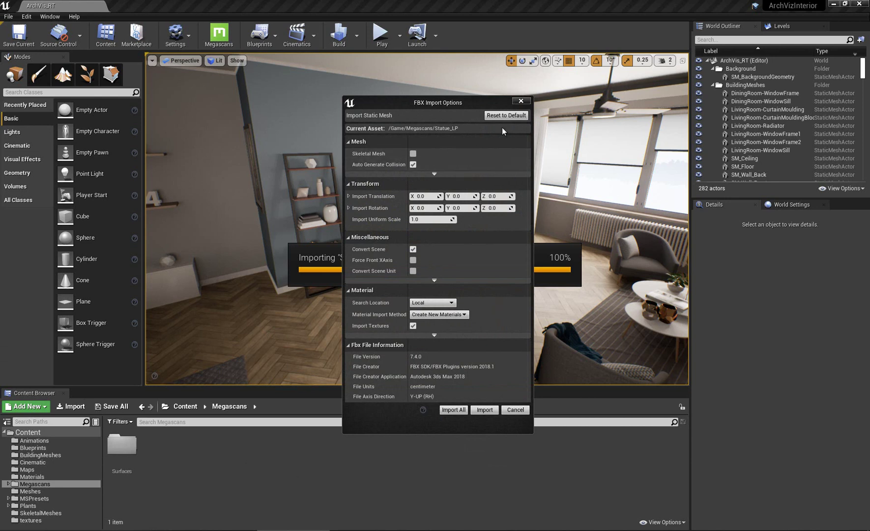
{"action": "left_click_drag", "start_coordinate": [407, 102], "coordinate": [428, 82]}
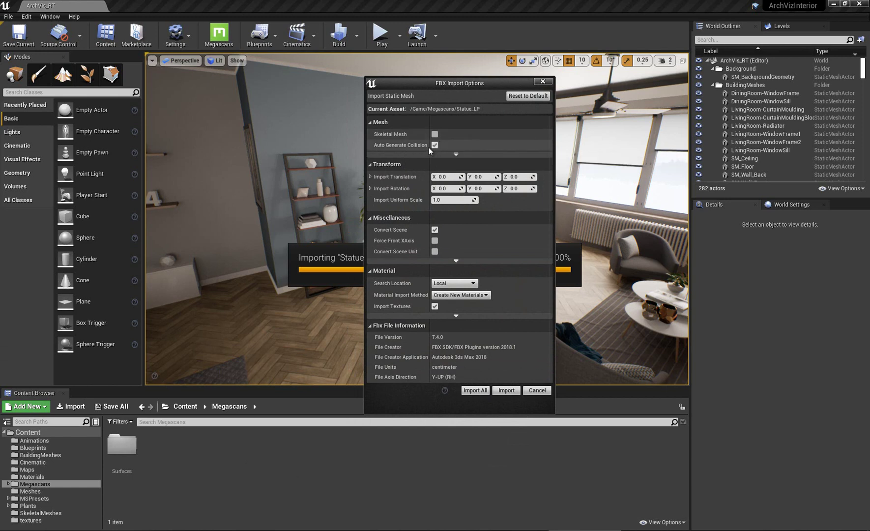
{"action": "left_click", "coordinate": [435, 306]}
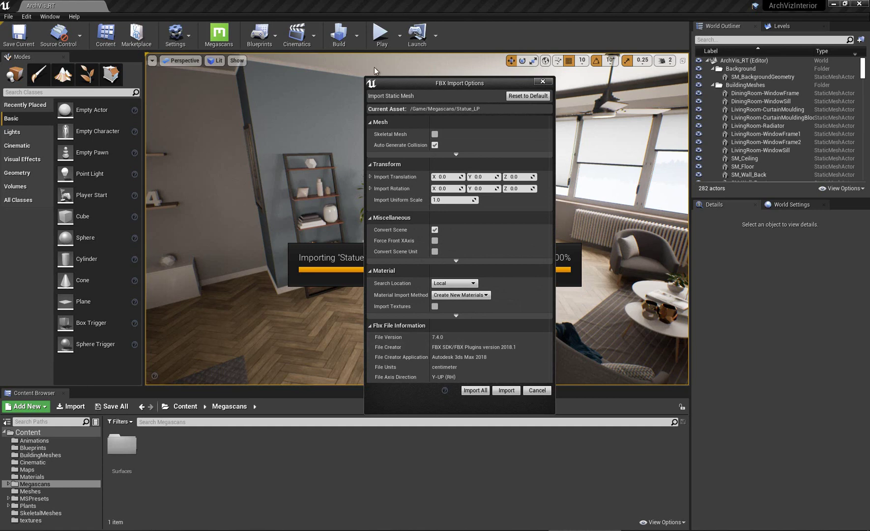
{"action": "left_click", "coordinate": [503, 390]}
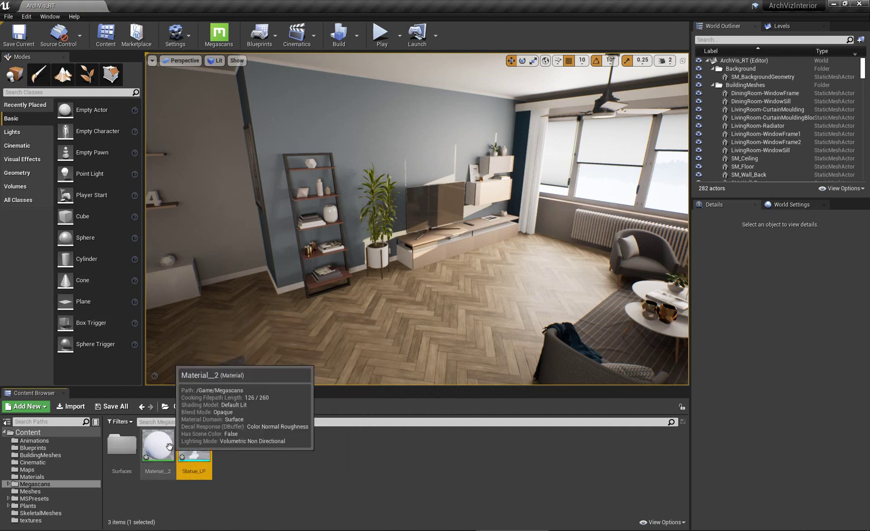
Import the three exported Statue_LP_DefaultMaterial textures into the Megascans folder, accepting the Normal texture as a normal map
{"action": "left_click", "coordinate": [264, 452]}
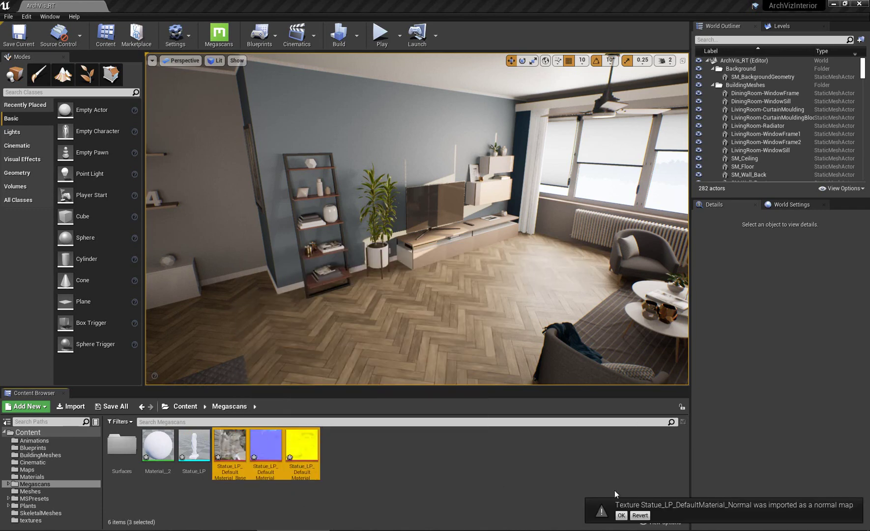
{"action": "left_click", "coordinate": [622, 515]}
{"action": "left_click", "coordinate": [334, 453]}
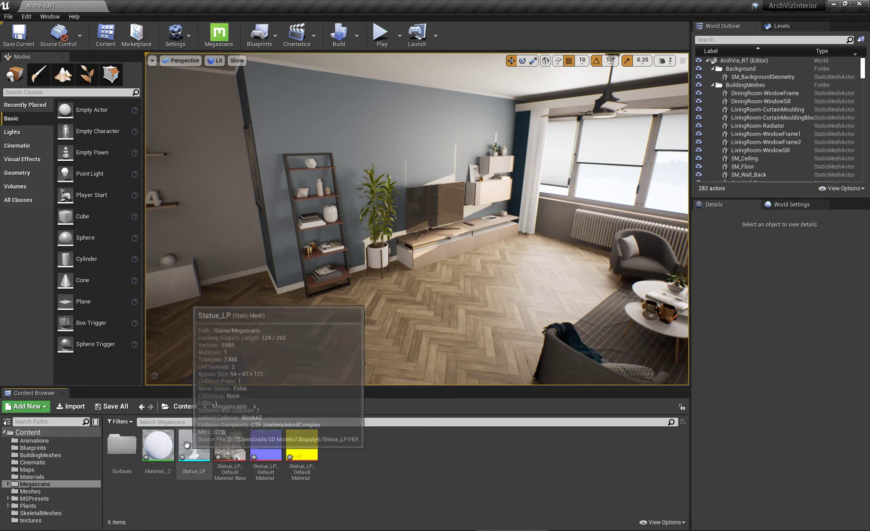
Place the Statue_LP mesh on the floor near the ladder shelf and rotate it 90 degrees about the Z axis
{"action": "left_click_drag", "start_coordinate": [190, 445], "coordinate": [238, 295]}
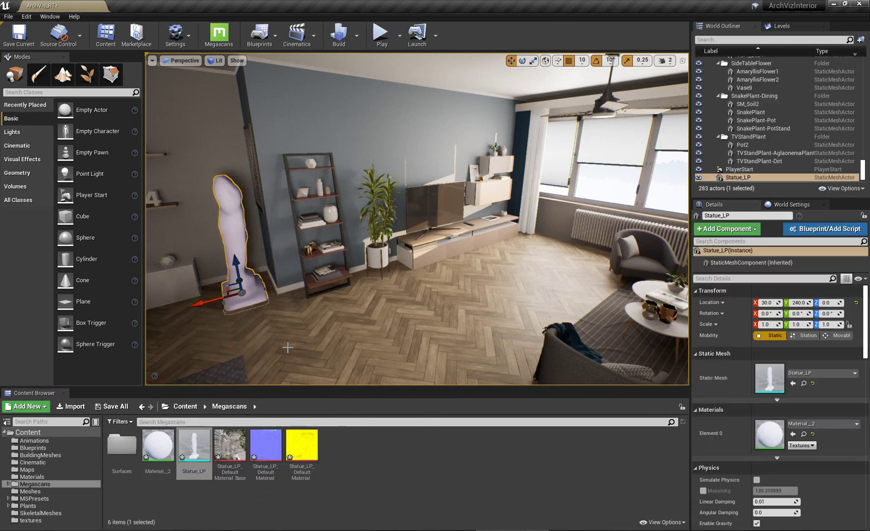
{"action": "key", "text": "f"}
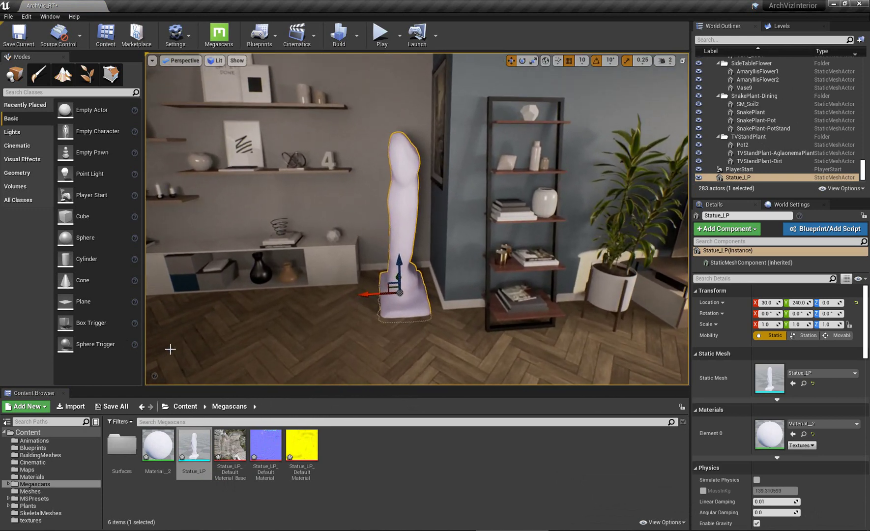
{"action": "key", "text": "e"}
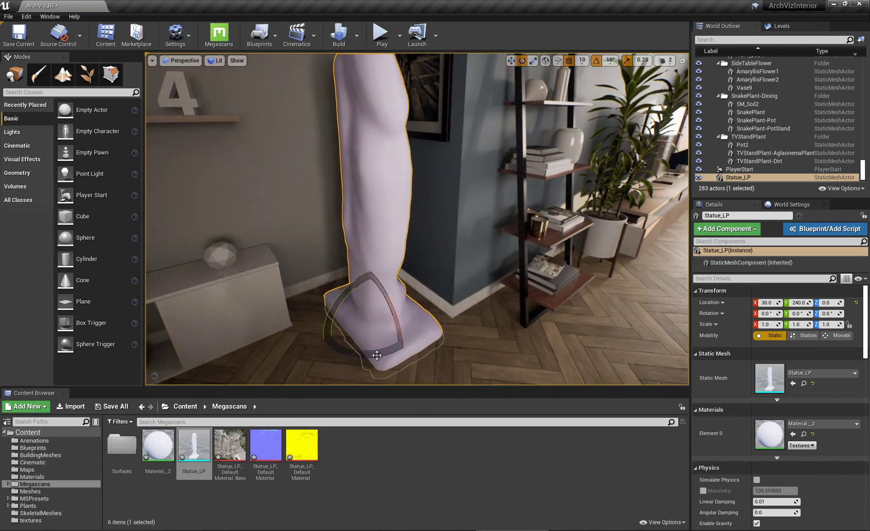
{"action": "left_click_drag", "start_coordinate": [321, 358], "coordinate": [135, 350]}
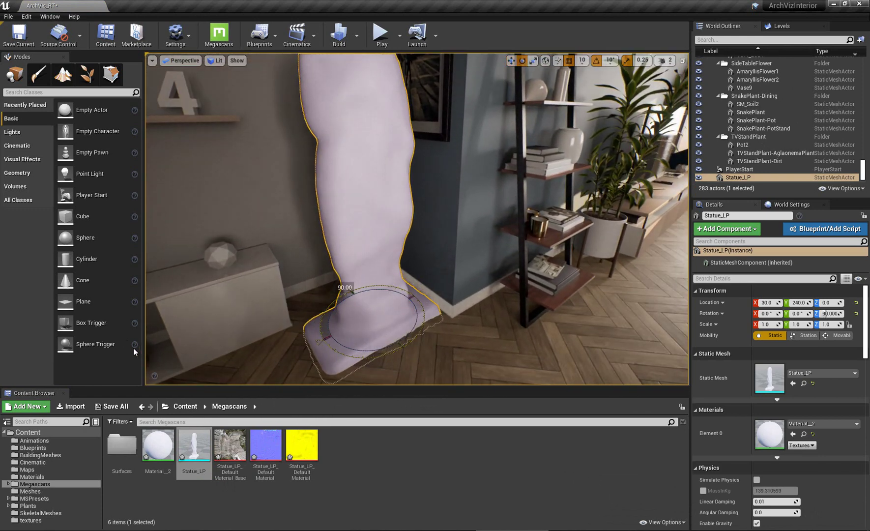
Move the statue toward the wall corner to Y 280 and raise it to Z 10
{"action": "key", "text": "w"}
{"action": "left_click_drag", "start_coordinate": [360, 312], "coordinate": [337, 286]}
{"action": "key", "text": "f"}
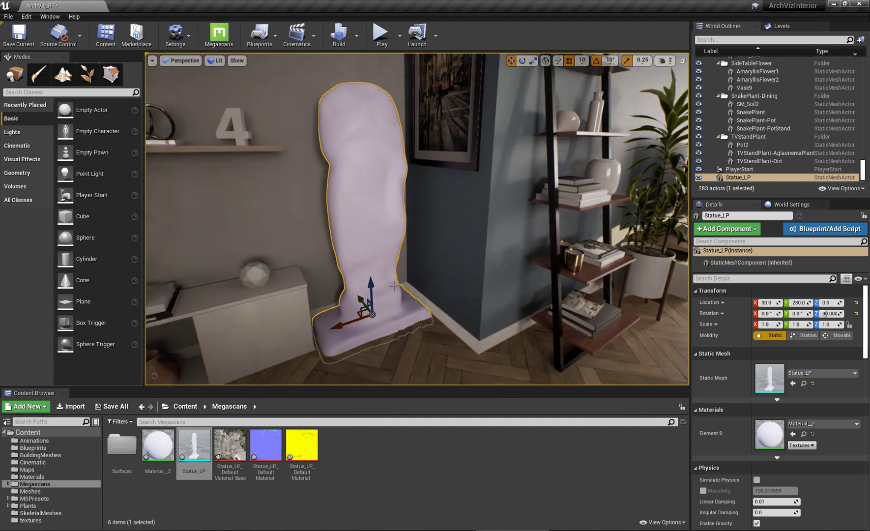
{"action": "left_click_drag", "start_coordinate": [375, 337], "coordinate": [377, 323]}
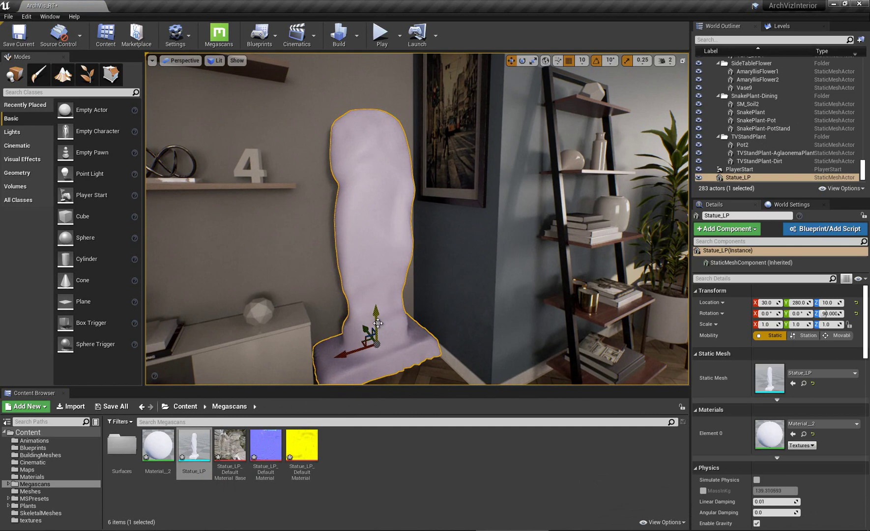
Turn off position grid snapping and lower the statue onto the floor at about Z 4.6
{"action": "right_click_drag", "start_coordinate": [385, 329], "coordinate": [355, 374]}
{"action": "scroll", "coordinate": [354, 374], "scroll_direction": "down", "scroll_amount": 5}
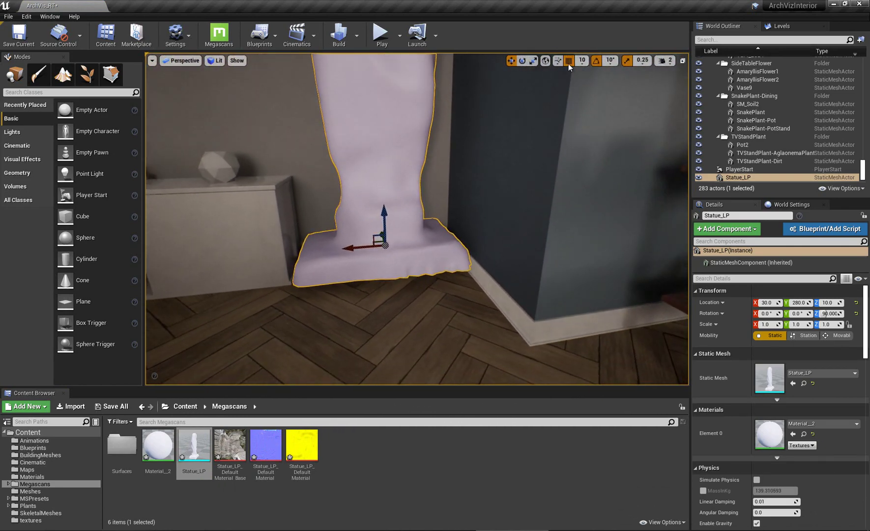
{"action": "left_click", "coordinate": [569, 63]}
{"action": "left_click_drag", "start_coordinate": [384, 216], "coordinate": [385, 225]}
{"action": "right_click_drag", "start_coordinate": [391, 237], "coordinate": [353, 320]}
{"action": "key", "text": "Escape"}
{"action": "left_click", "coordinate": [426, 309]}
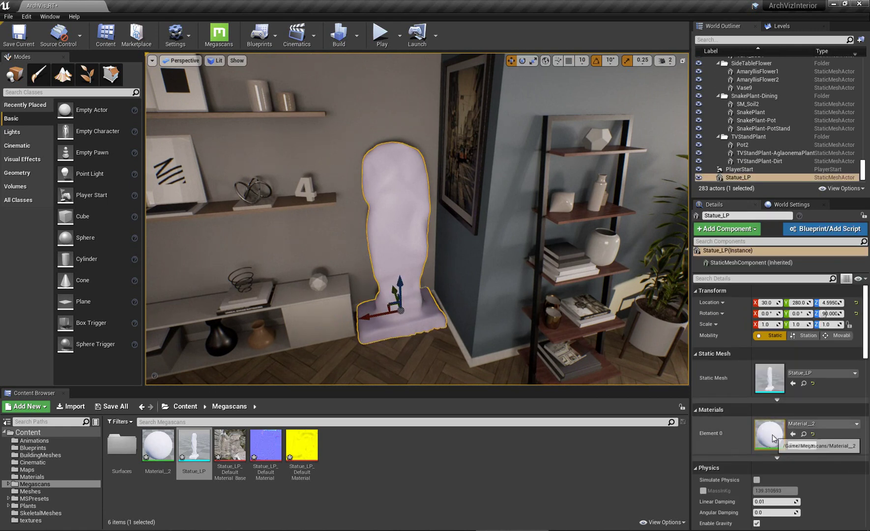
Create a material named Statue_Material in the Megascans folder and open it for editing
{"action": "right_click", "coordinate": [409, 455]}
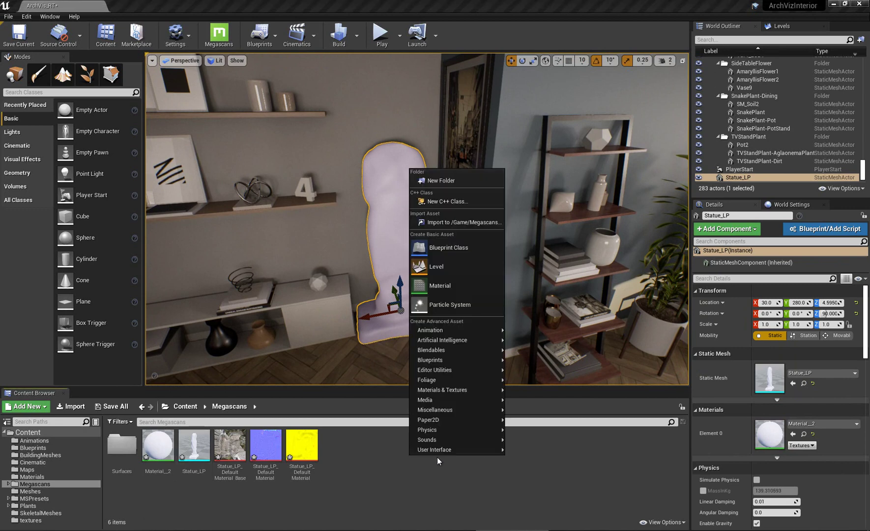
{"action": "left_click", "coordinate": [440, 286]}
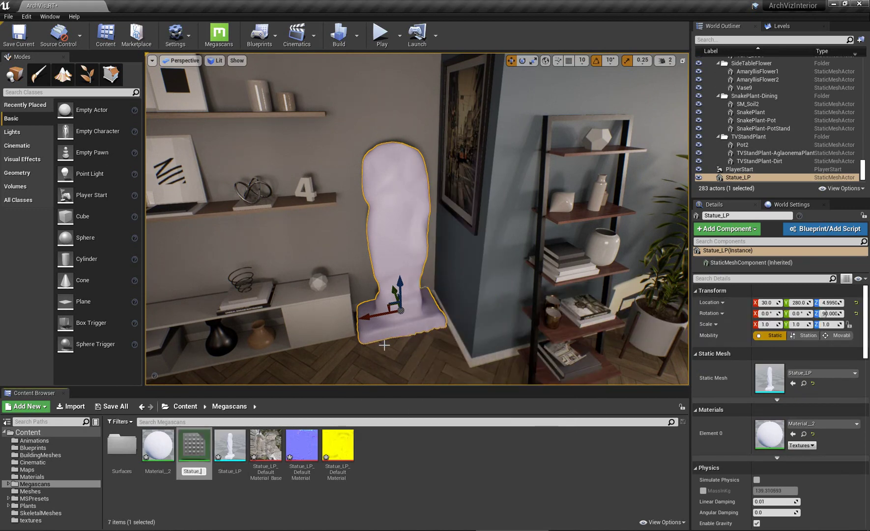
{"action": "type", "text": "Statue_Material"}
{"action": "key", "text": "Return"}
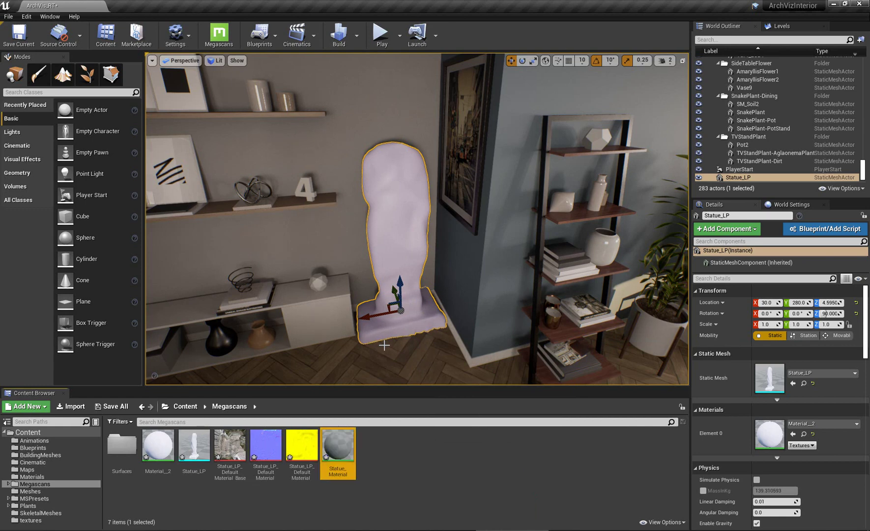
{"action": "double_click", "coordinate": [344, 452]}
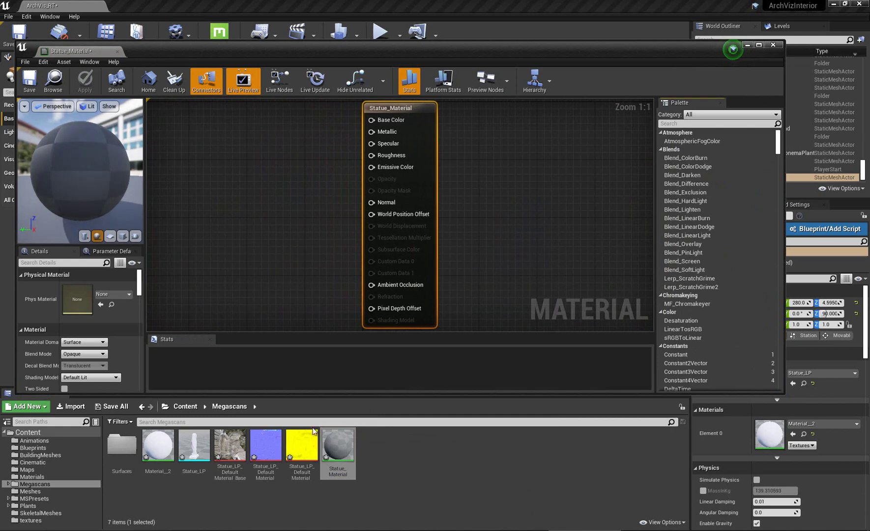
Add the statue's base color texture to the material graph and connect its RGB output to Base Color
{"action": "left_click_drag", "start_coordinate": [229, 445], "coordinate": [209, 155]}
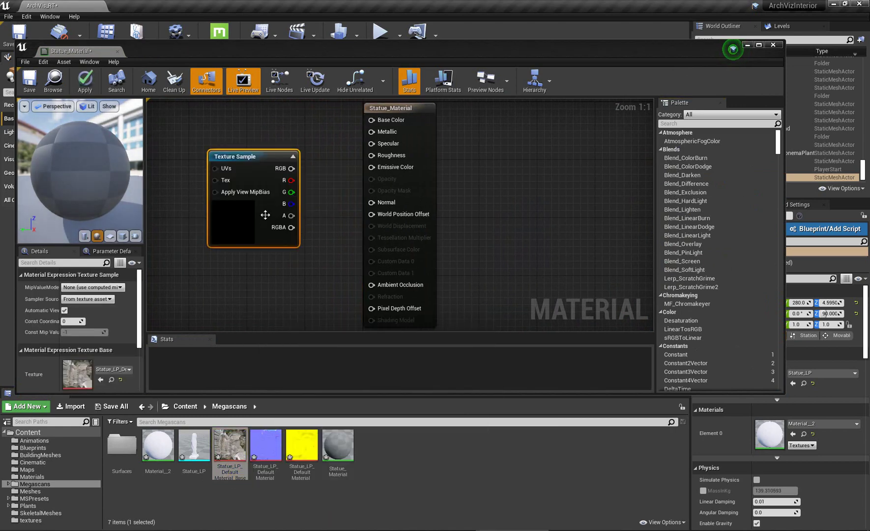
{"action": "left_click", "coordinate": [325, 169]}
{"action": "right_click_drag", "start_coordinate": [325, 174], "coordinate": [348, 226]}
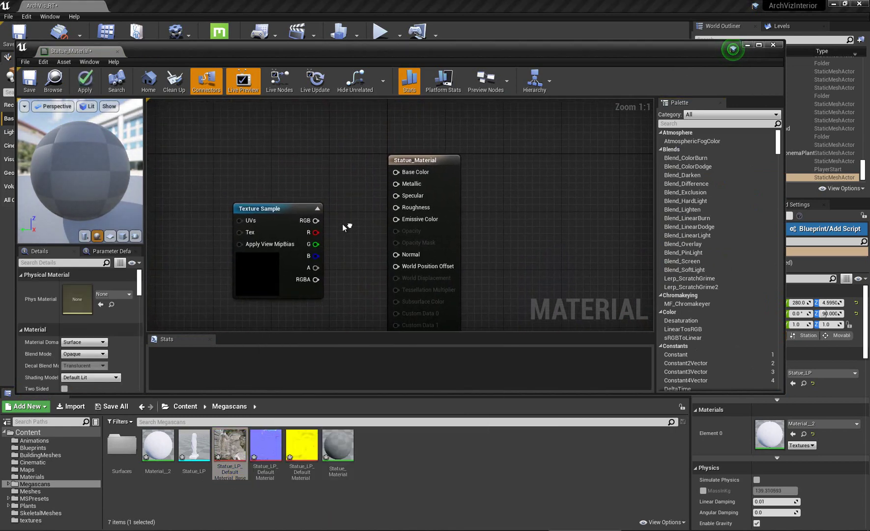
{"action": "left_click_drag", "start_coordinate": [277, 209], "coordinate": [397, 172]}
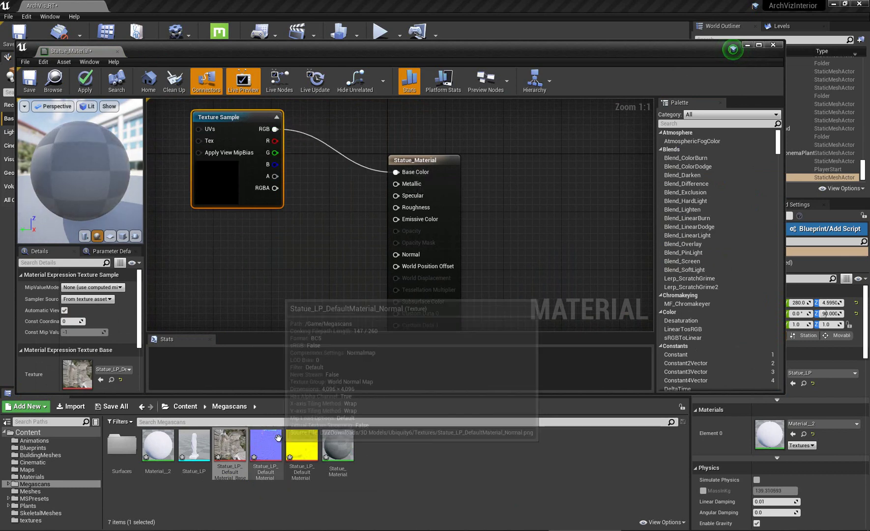
Add the Statue_LP_DefaultMaterial_Normal texture to the graph and connect its RGB output to Normal
{"action": "left_click_drag", "start_coordinate": [266, 445], "coordinate": [227, 304]}
{"action": "scroll", "coordinate": [249, 172], "scroll_direction": "down", "scroll_amount": 3}
{"action": "left_click_drag", "start_coordinate": [253, 206], "coordinate": [363, 161]}
Add the OcclusionRoughnessMetallic texture and connect R to Metallic, G to Roughness and B to Ambient Occlusion
{"action": "right_click_drag", "start_coordinate": [276, 176], "coordinate": [290, 210]}
{"action": "left_click_drag", "start_coordinate": [301, 445], "coordinate": [216, 194]}
{"action": "left_click_drag", "start_coordinate": [266, 211], "coordinate": [383, 157]}
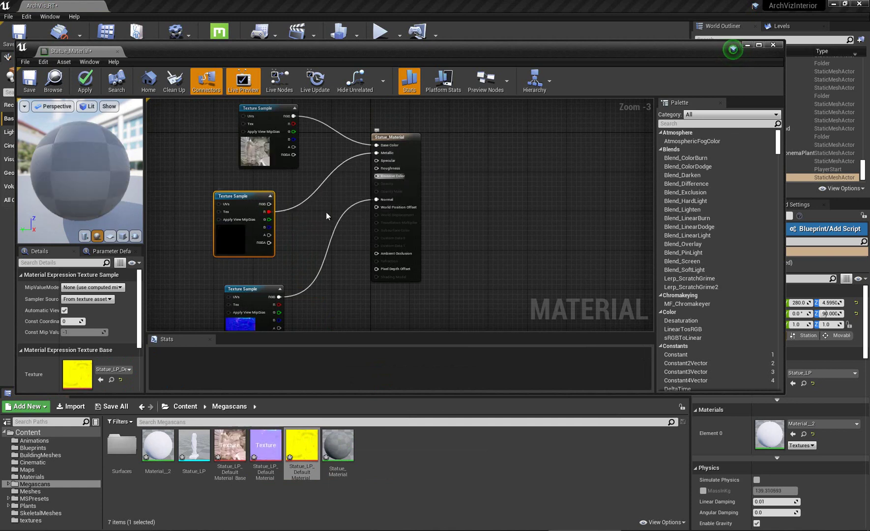
{"action": "left_click_drag", "start_coordinate": [270, 219], "coordinate": [377, 168]}
{"action": "left_click_drag", "start_coordinate": [269, 227], "coordinate": [338, 231]}
{"action": "left_click_drag", "start_coordinate": [377, 253], "coordinate": [376, 253]}
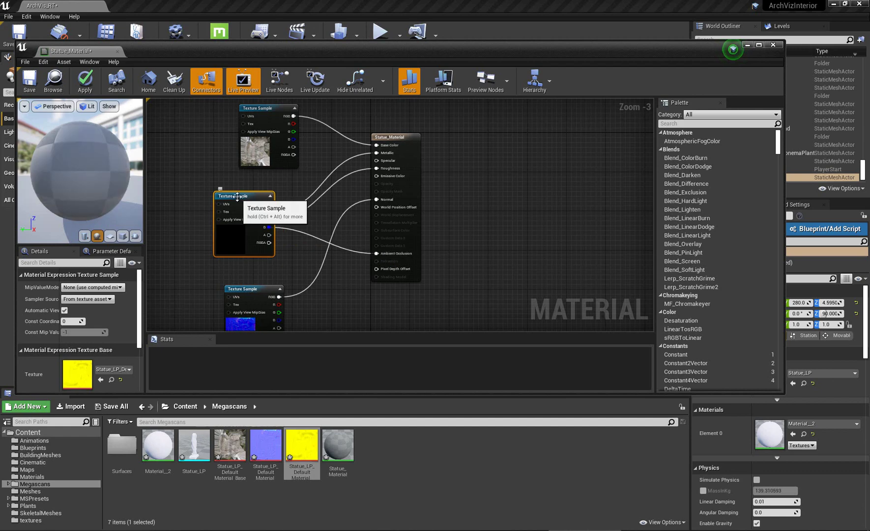
Open the OcclusionRoughnessMetallic texture for editing, and set its Texture Sample node's Sampler Type to Linear Color
{"action": "double_click", "coordinate": [286, 48]}
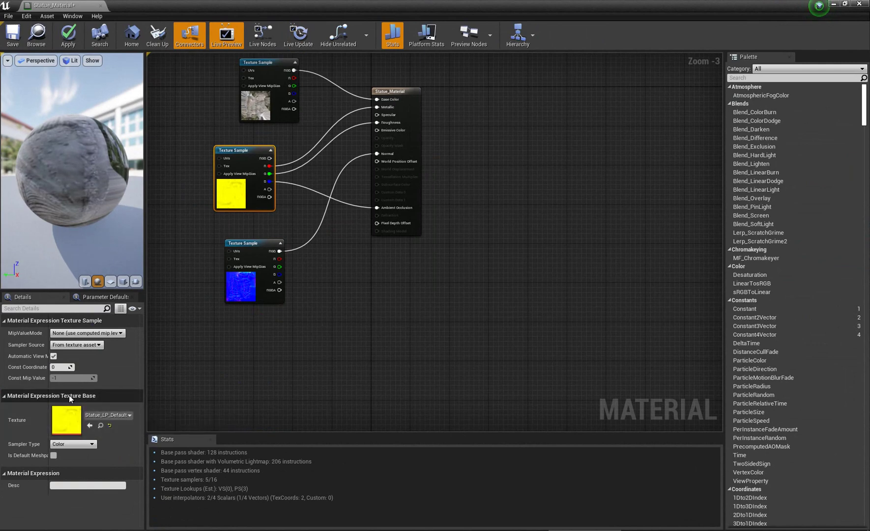
{"action": "double_click", "coordinate": [66, 424]}
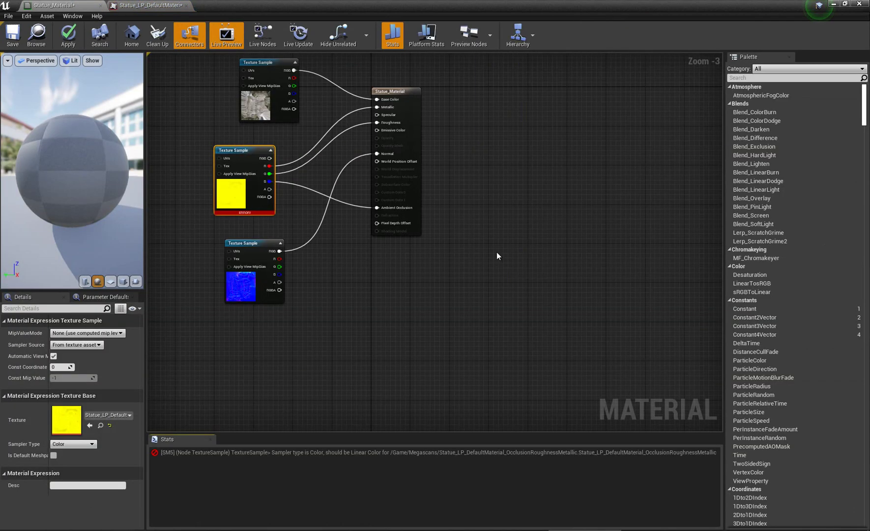
{"action": "mouse_move", "coordinate": [241, 213]}
{"action": "left_click", "coordinate": [66, 445]}
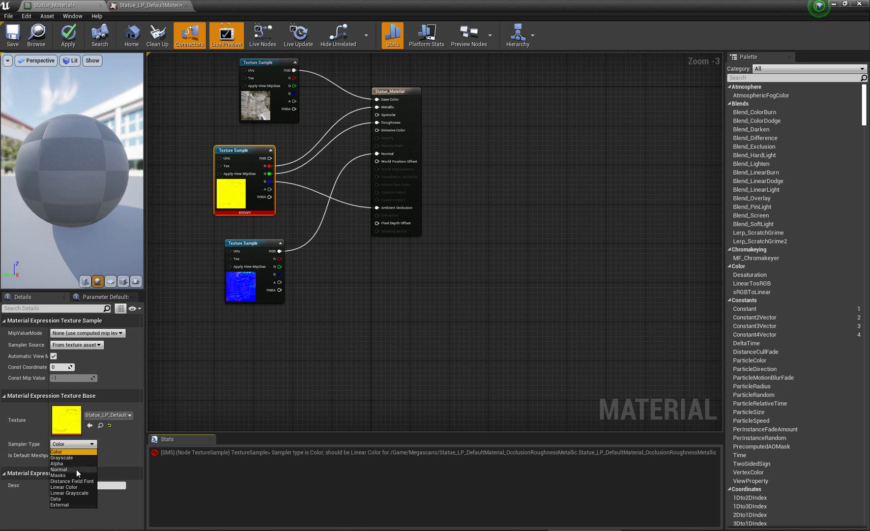
{"action": "left_click", "coordinate": [79, 487]}
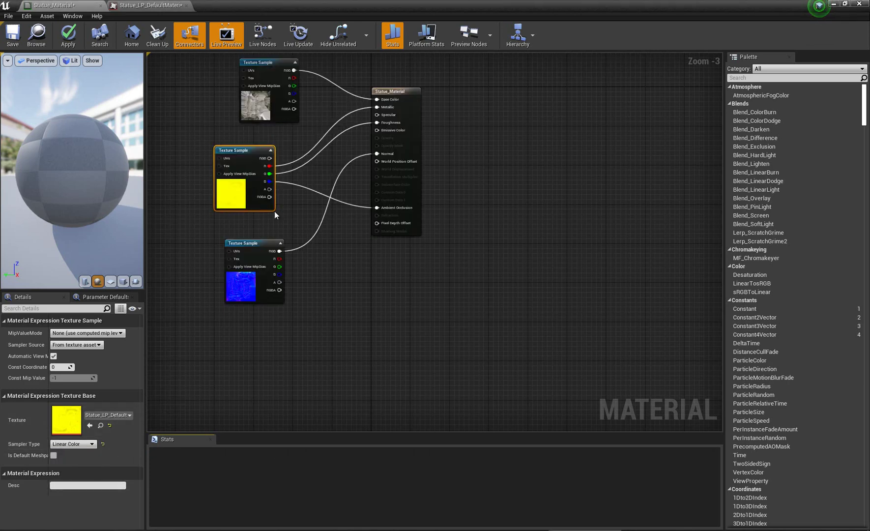
Apply and save the Statue_Material changes, and close the material editor
{"action": "left_click", "coordinate": [68, 46]}
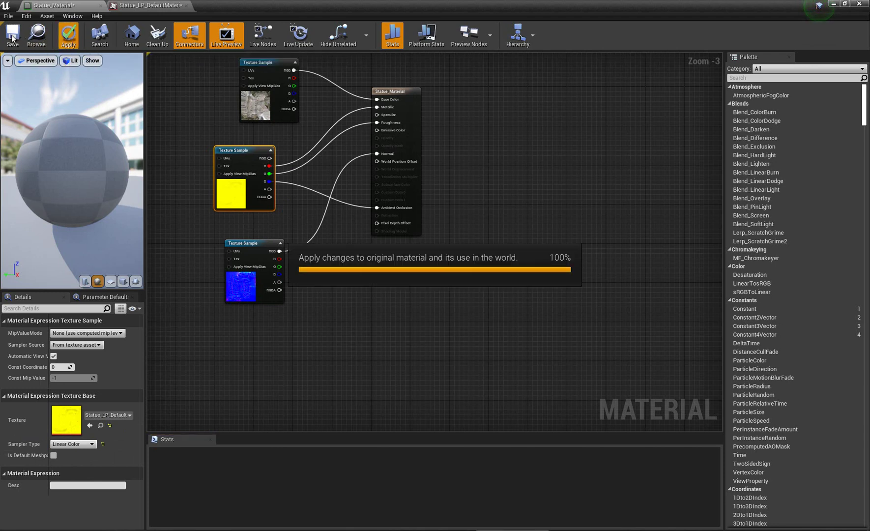
{"action": "left_click", "coordinate": [13, 38]}
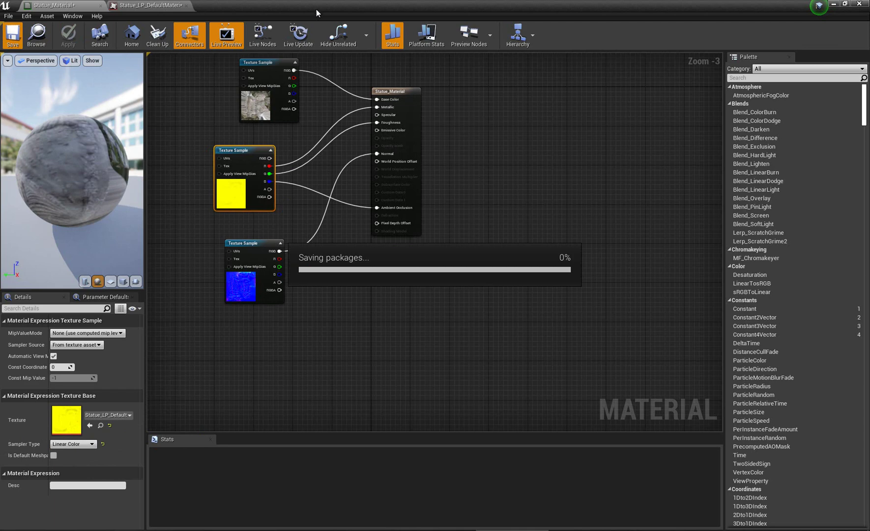
{"action": "left_click_drag", "start_coordinate": [320, 10], "coordinate": [352, 72]}
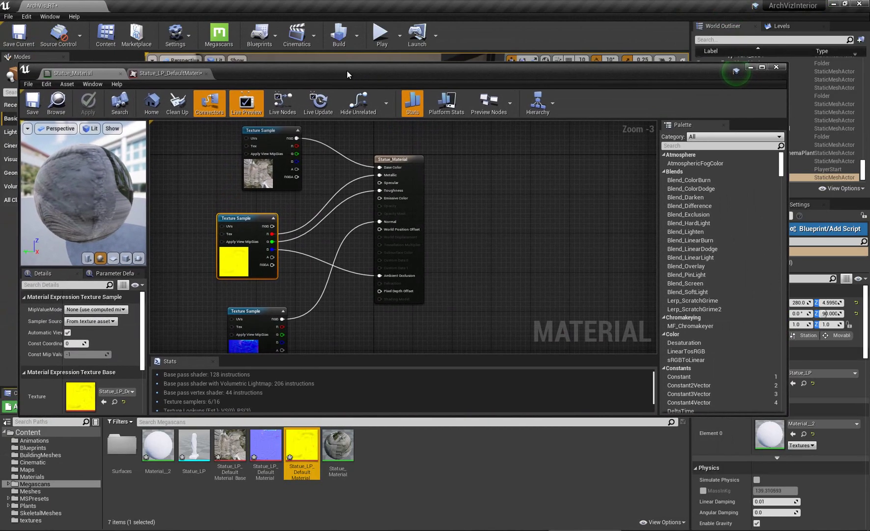
{"action": "left_click", "coordinate": [779, 69]}
Assign Statue_Material to the statue's material Element 0 and deselect the statue
{"action": "left_click_drag", "start_coordinate": [337, 452], "coordinate": [767, 433]}
{"action": "scroll", "coordinate": [435, 268], "scroll_direction": "down", "scroll_amount": 3}
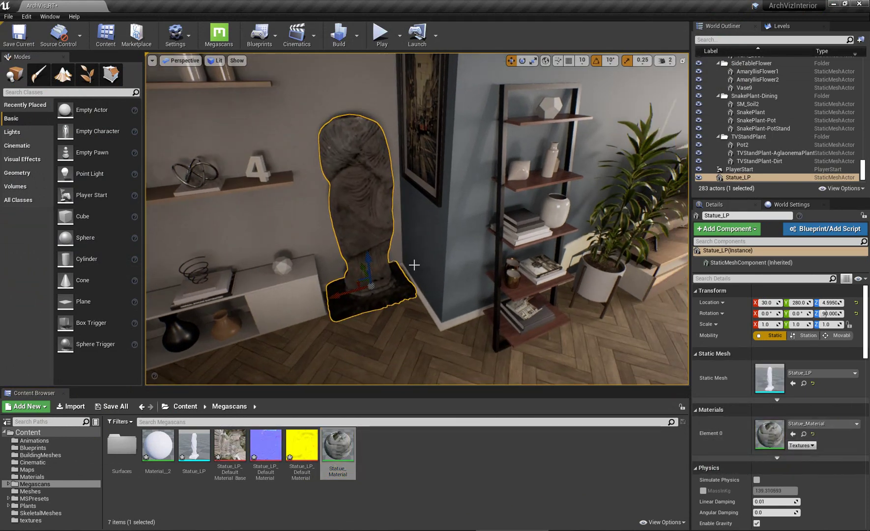
{"action": "key", "text": "Escape"}
{"action": "scroll", "coordinate": [391, 279], "scroll_direction": "down", "scroll_amount": 3}
Move the statue to the open floor between the TV stand and the armchair, at about X -380, Y 35
{"action": "left_click_drag", "start_coordinate": [387, 276], "coordinate": [489, 323], "text": "alt"}
{"action": "left_click", "coordinate": [363, 340]}
{"action": "key", "text": "f"}
{"action": "left_click_drag", "start_coordinate": [427, 322], "coordinate": [593, 239], "text": "alt"}
{"action": "key", "text": "f"}
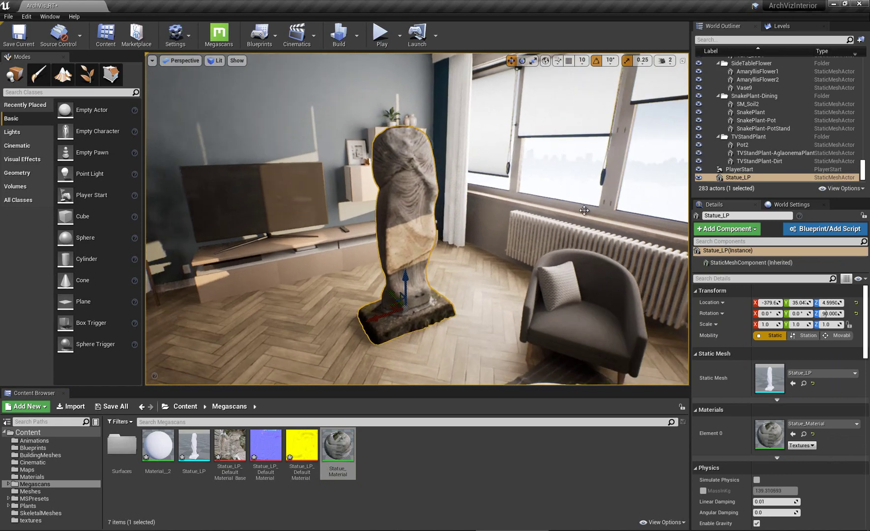
{"action": "left_click_drag", "start_coordinate": [584, 210], "coordinate": [441, 268], "text": "alt"}
Rotate the statue about its vertical axis, deselect it and inspect the textured surface from several angles
{"action": "key", "text": "e"}
{"action": "left_click_drag", "start_coordinate": [432, 352], "coordinate": [677, 337]}
{"action": "key", "text": "Escape"}
{"action": "right_click_drag", "start_coordinate": [399, 298], "coordinate": [4, 226]}
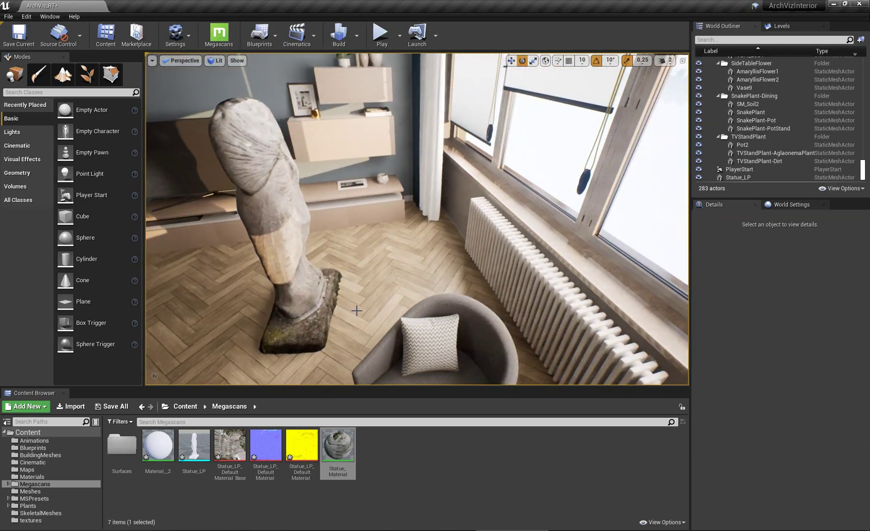
{"action": "right_click_drag", "start_coordinate": [356, 311], "coordinate": [391, 190]}
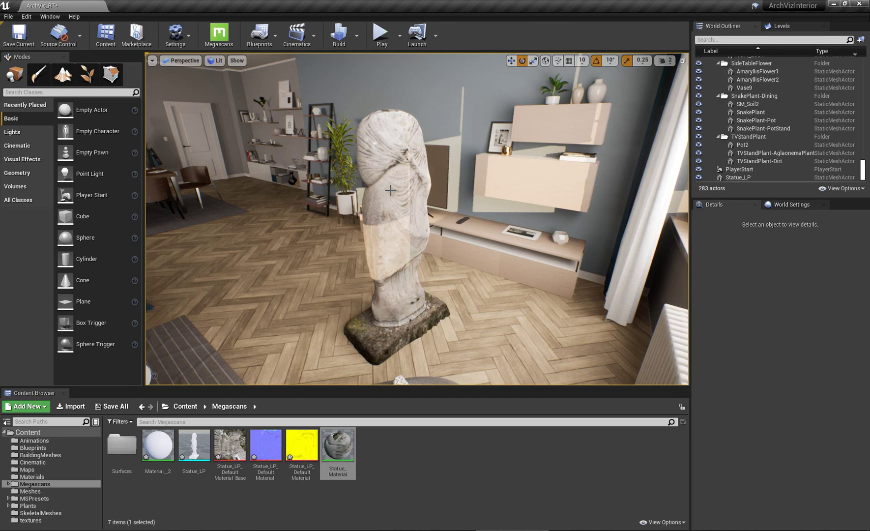
{"action": "left_click_drag", "start_coordinate": [391, 191], "coordinate": [427, 253]}
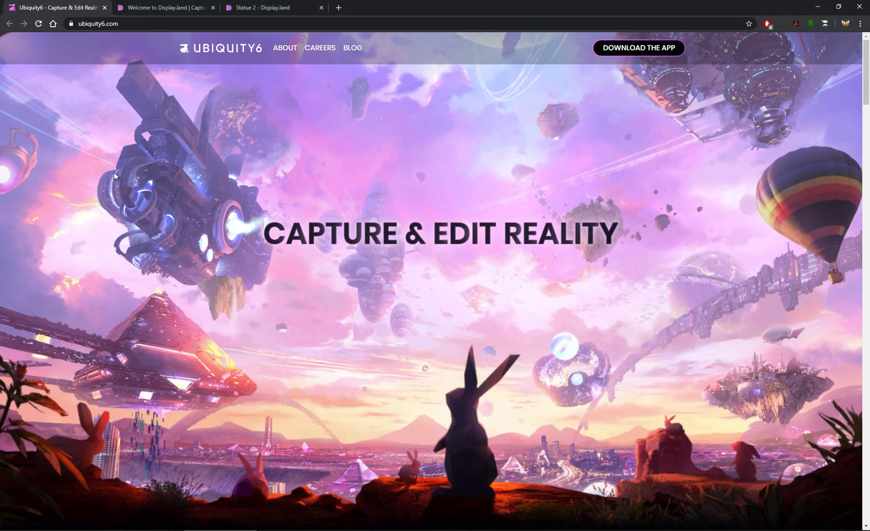
Switch to the web browser and show the Display.land welcome page
{"action": "left_click", "coordinate": [143, 8]}
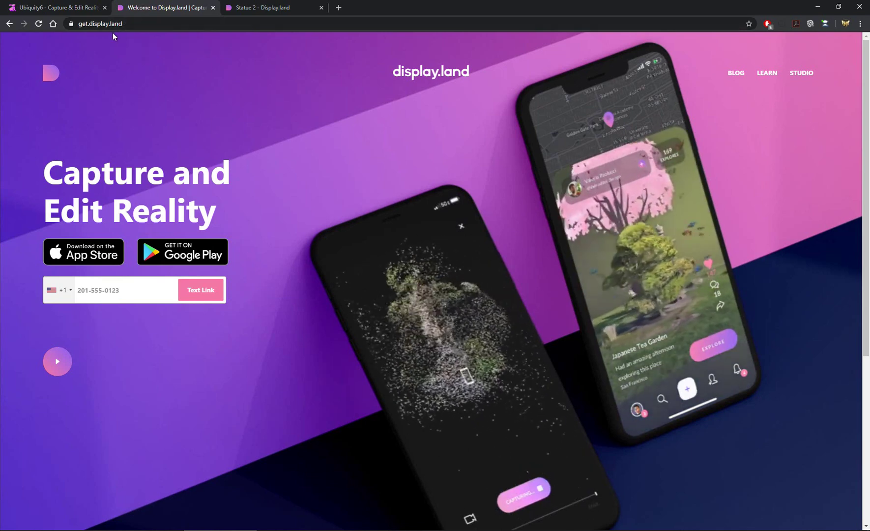